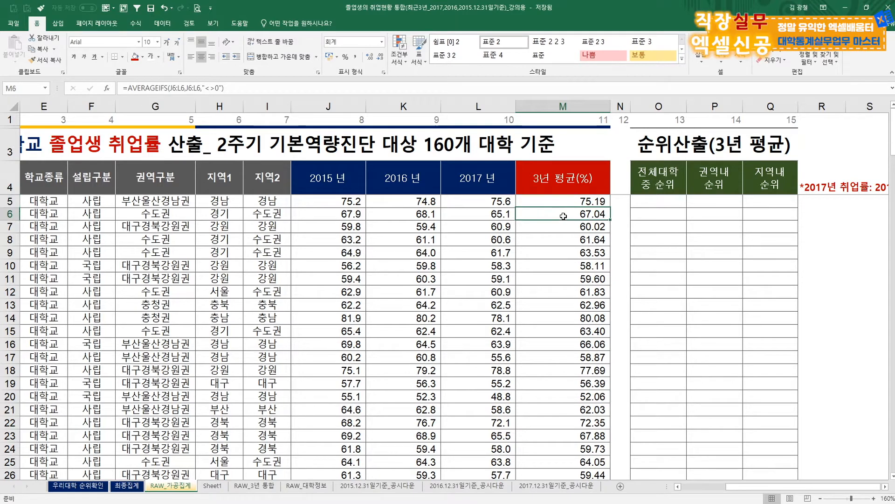
Review the three-year average column and the empty ranking headers O4:Q4, and switch to Sheet1.
left_click(569, 227)
left_click_drag(663, 182, 758, 182)
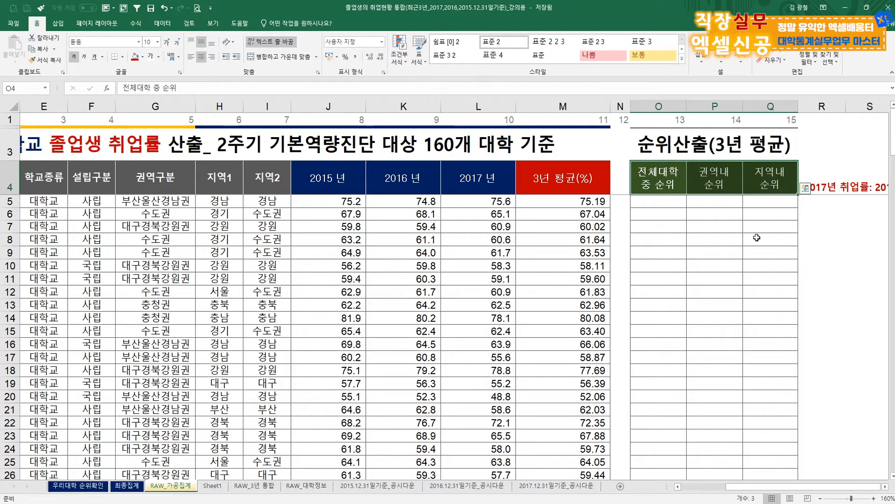
left_click(824, 228)
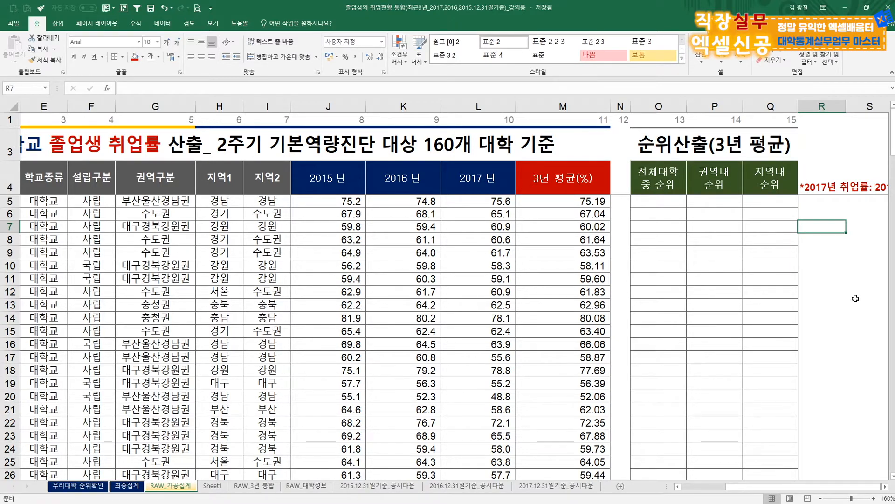
key("ctrl+Page_Down")
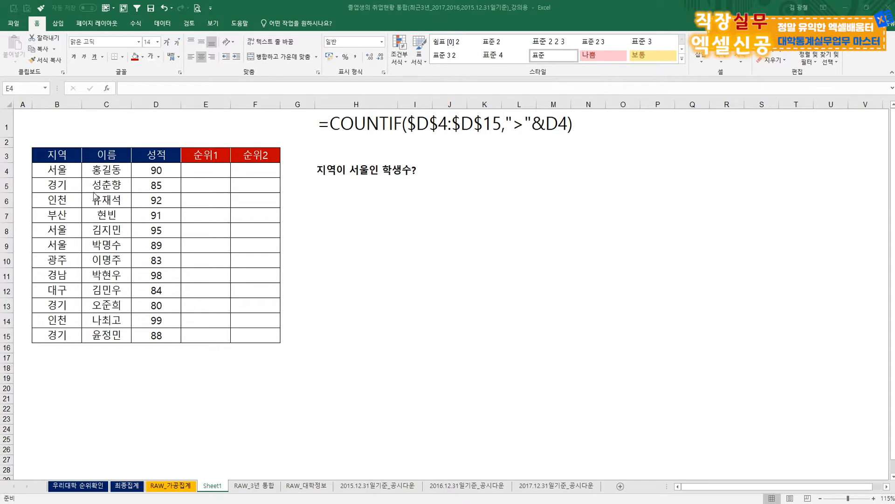
left_click(352, 250)
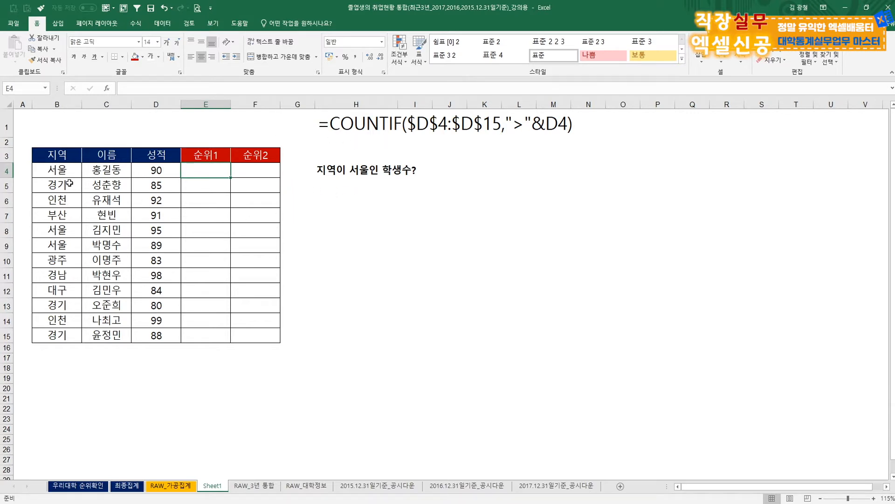
Examine the region and name columns, the question in H4 about the number of 서울 students, and the 서울 rows.
left_click_drag(54, 170, 59, 337)
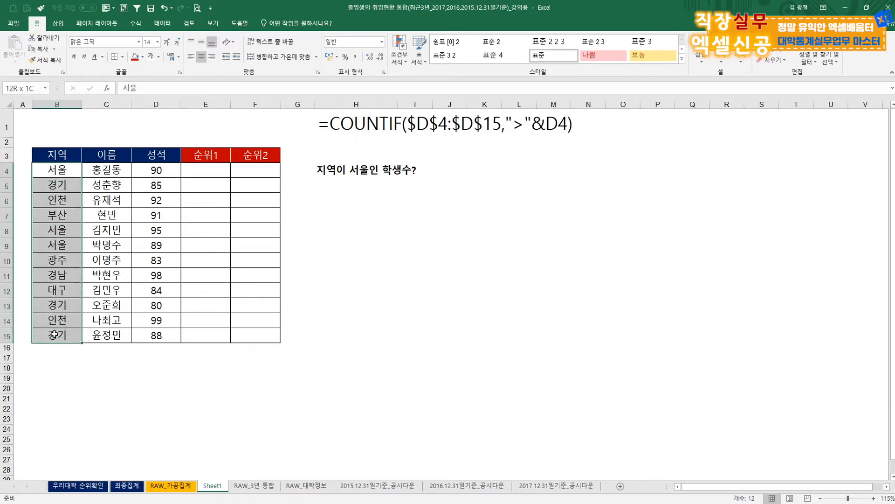
left_click_drag(104, 169, 106, 336)
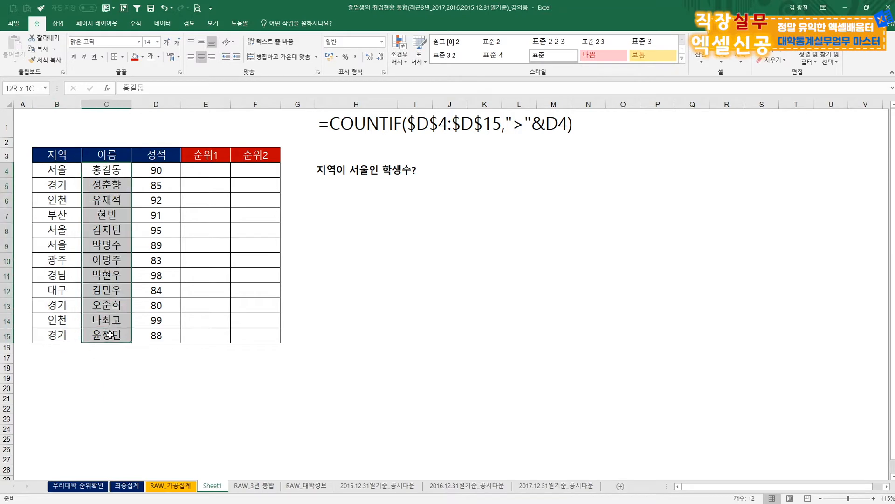
left_click(332, 214)
left_click(333, 170)
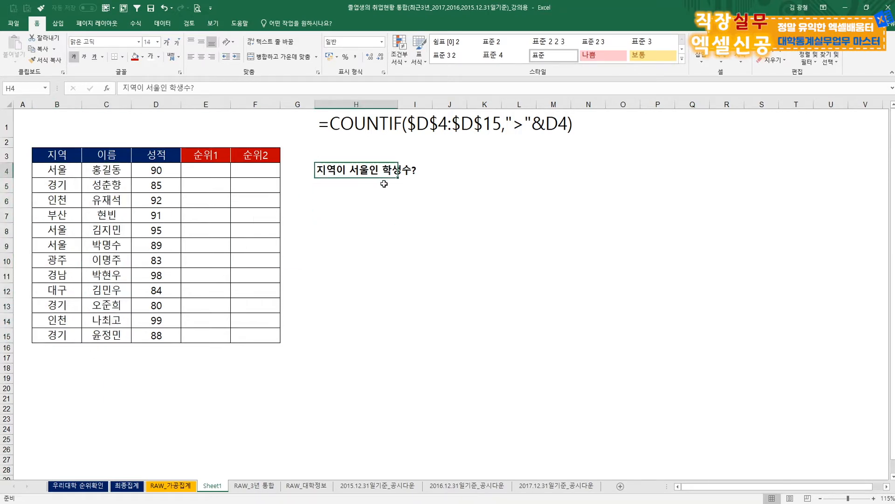
left_click(379, 225)
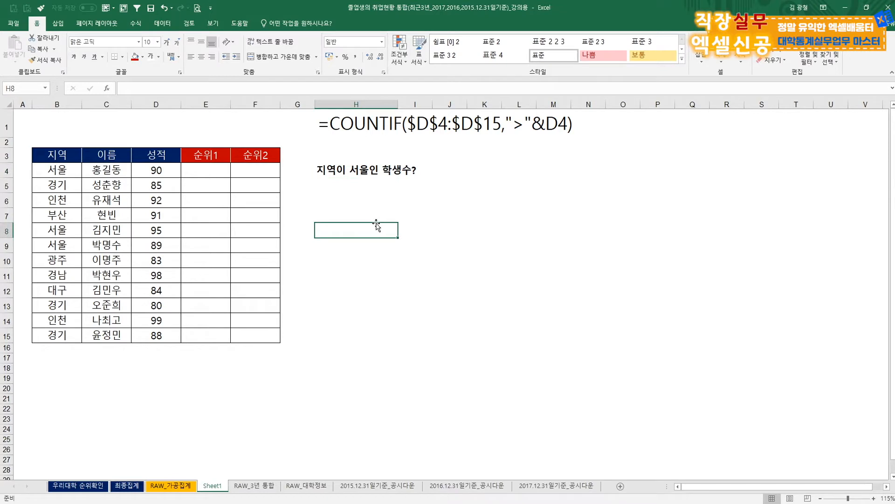
key("Up")
key("Up")
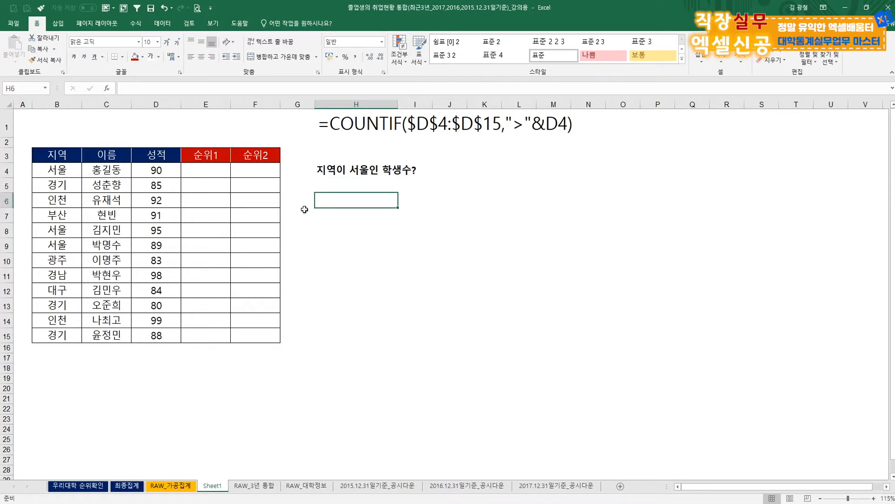
left_click_drag(49, 169, 56, 335)
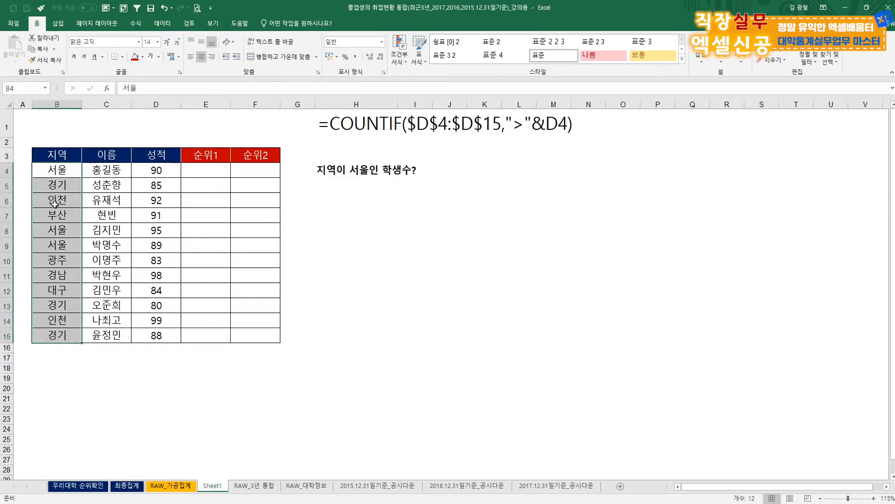
left_click(53, 171)
left_click(57, 235)
left_click(58, 245)
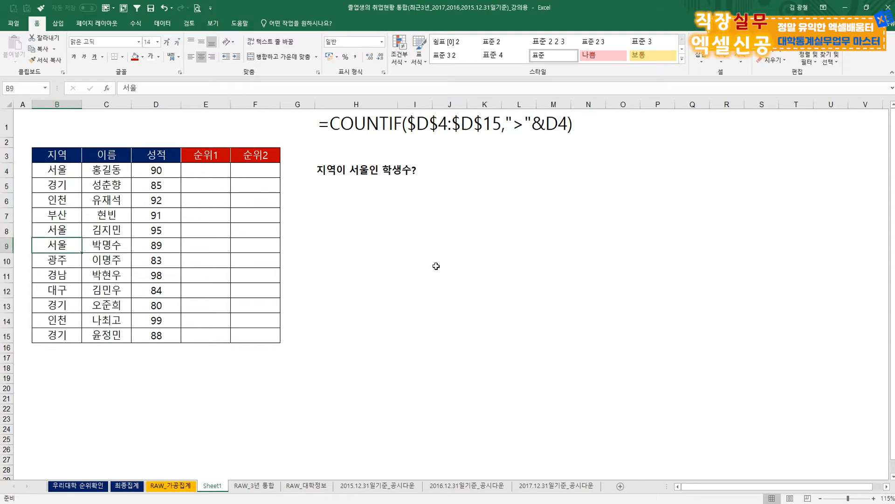
Count the students from 서울 in J4 with the formula =COUNTIF(B4:B15,"서울").
left_click(435, 264)
left_click(440, 176)
type("=")
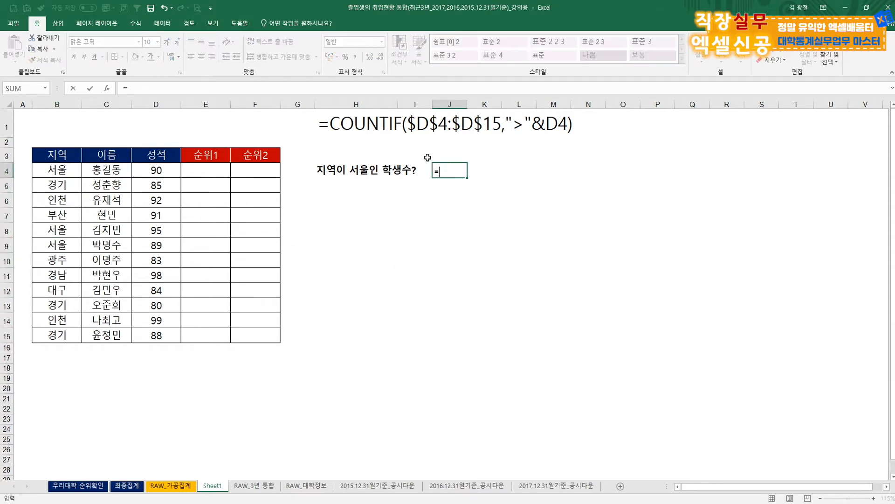
type("count")
key("Down")
key("Down")
key("Down")
key("Tab")
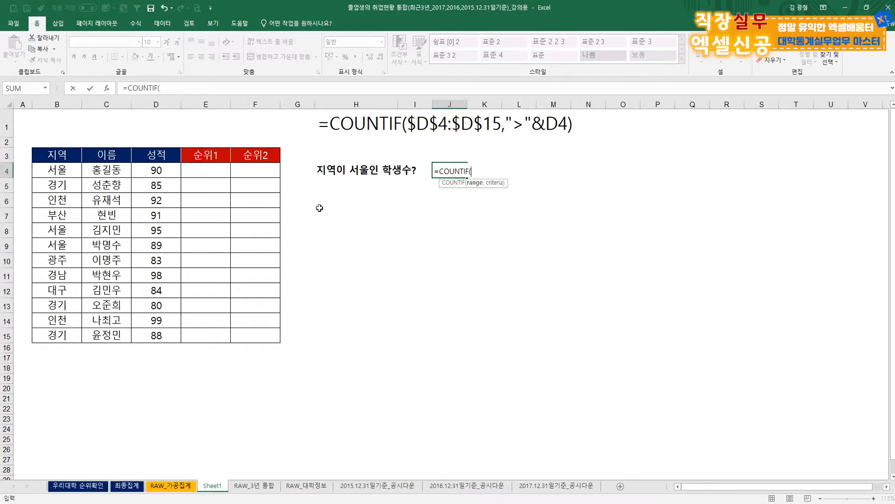
left_click_drag(42, 173, 63, 333)
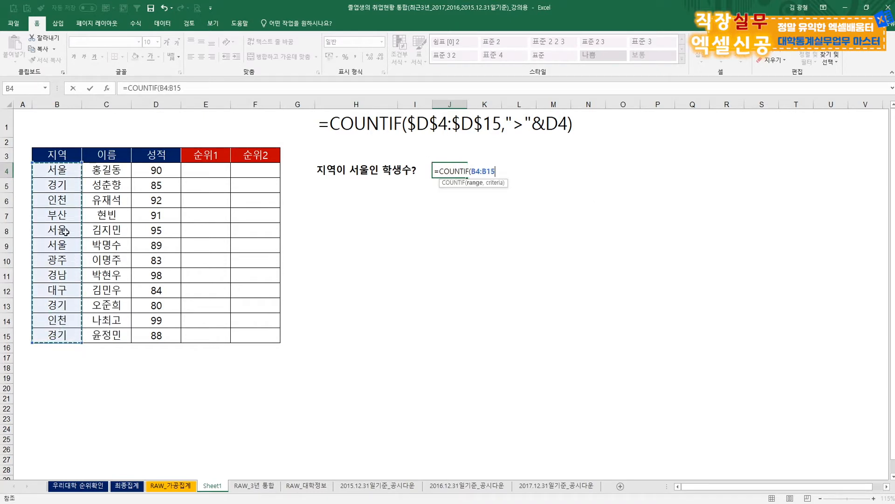
type(",\"t")
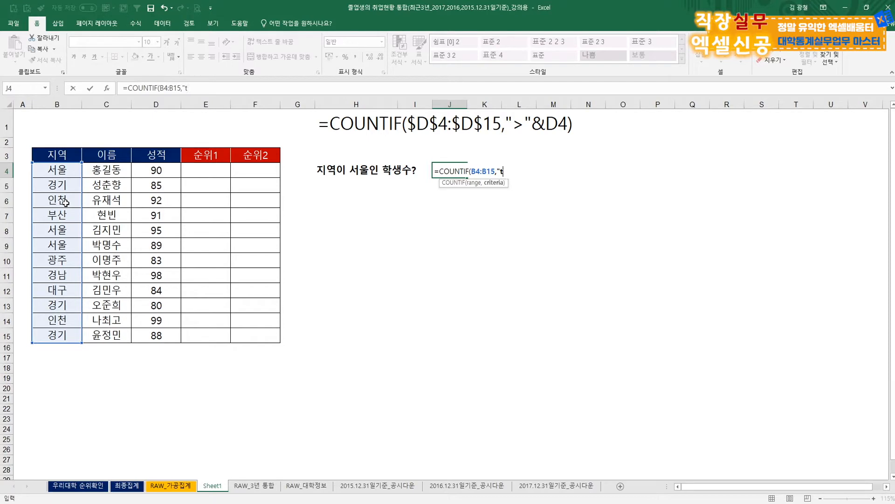
type("j서울\")")
key("Return")
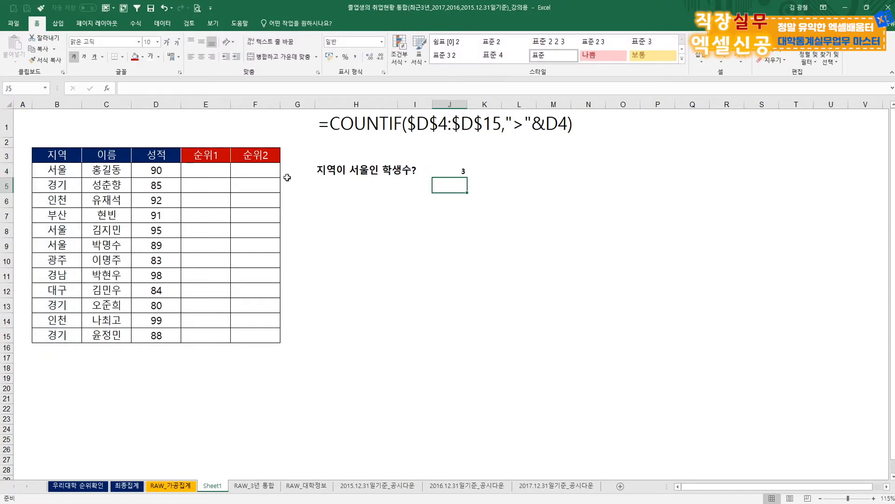
Check the 서울 entries in the region column against the count, and examine the scores in D4:D15.
left_click(60, 169)
key("Down")
key("Down")
key("Down")
key("Down")
key("Down")
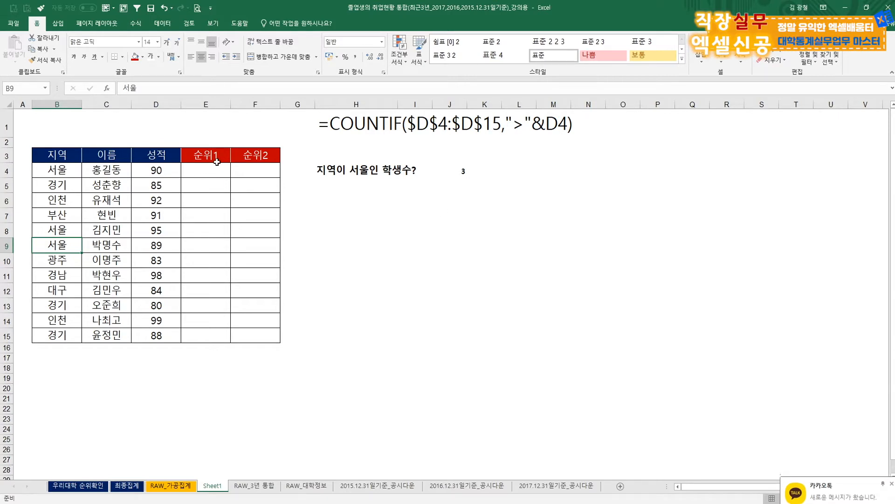
left_click_drag(156, 170, 158, 334)
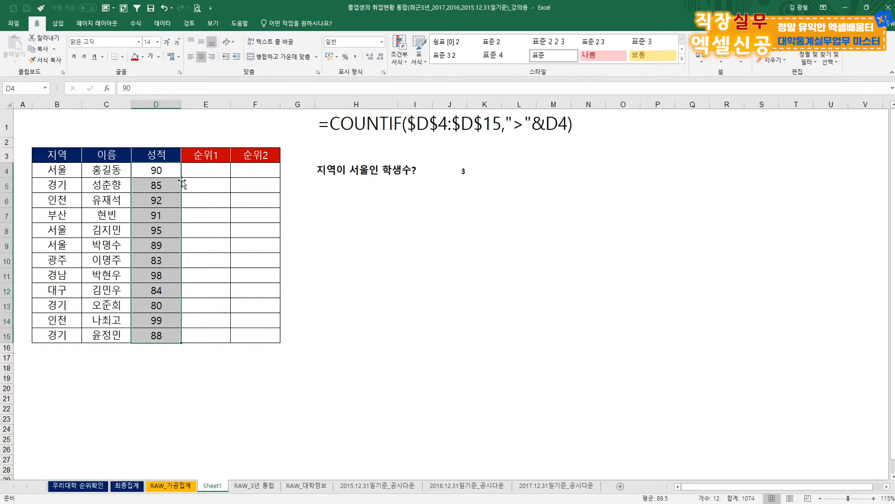
left_click(154, 170)
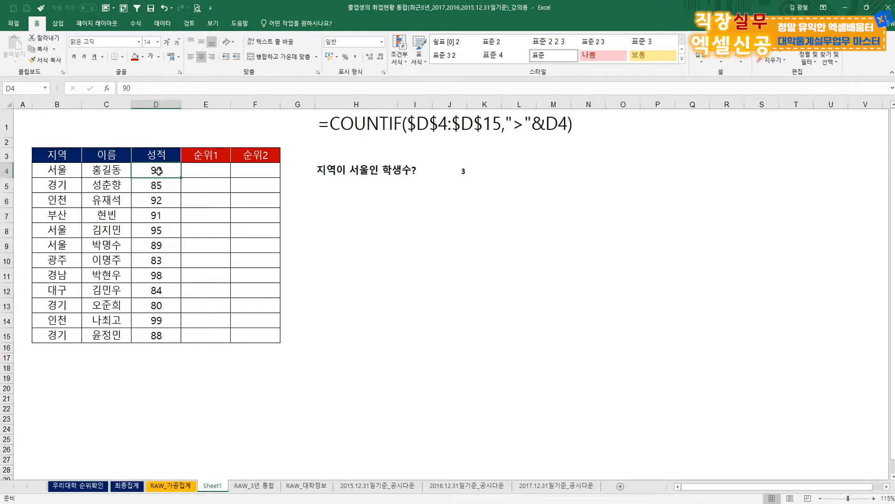
left_click(332, 215)
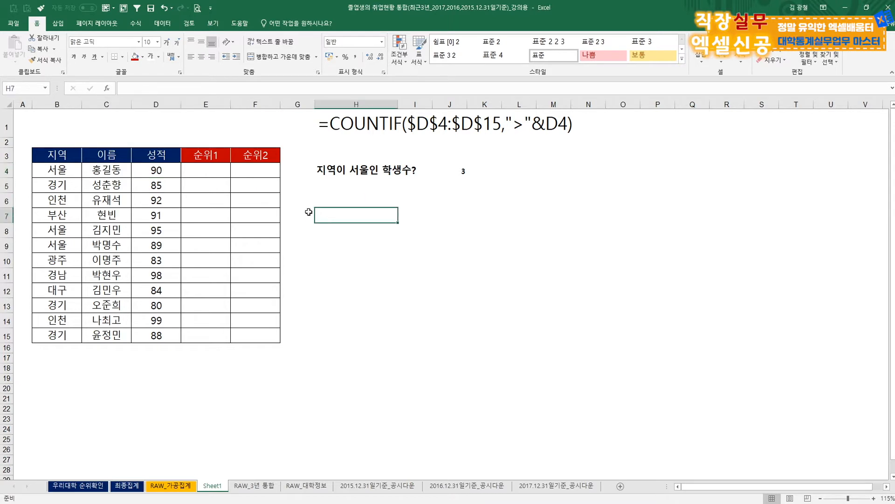
left_click(209, 169)
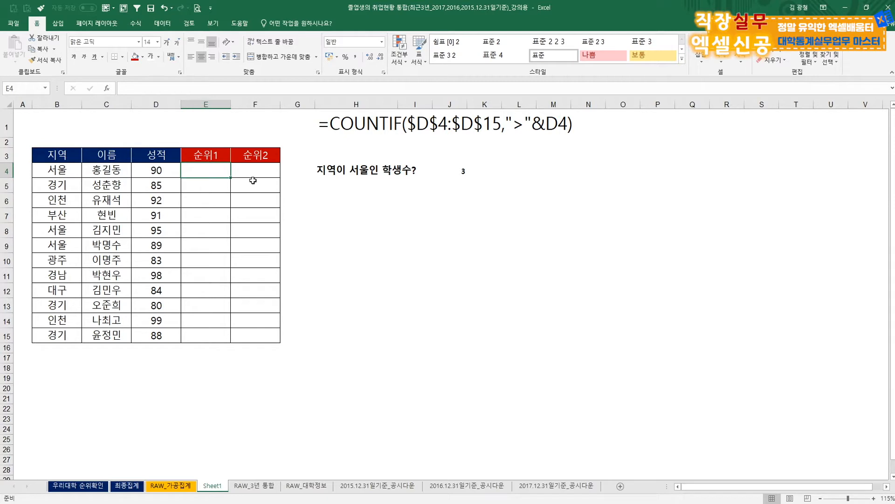
type("=")
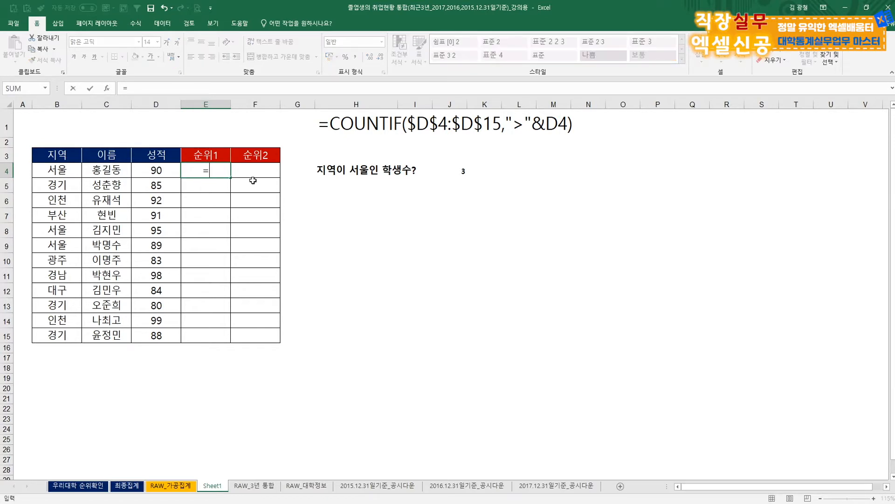
type("ra")
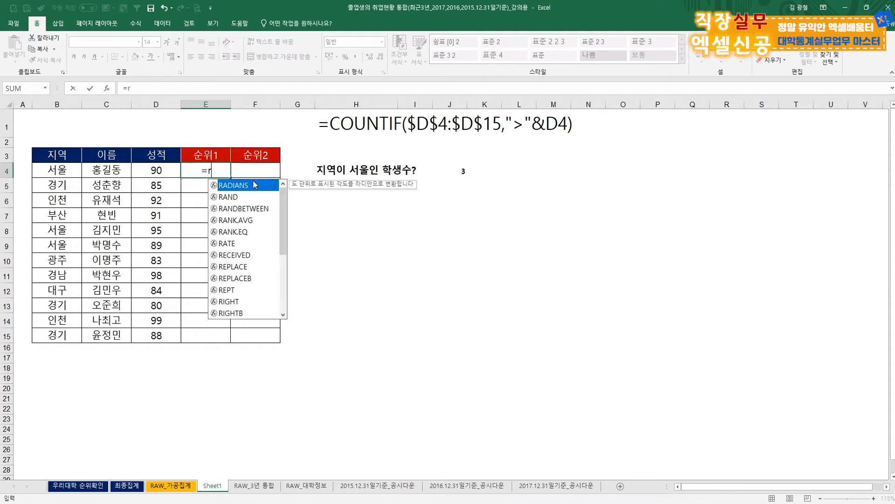
key("Down")
key("Down")
key("Down")
key("Down")
key("Down")
key("Down")
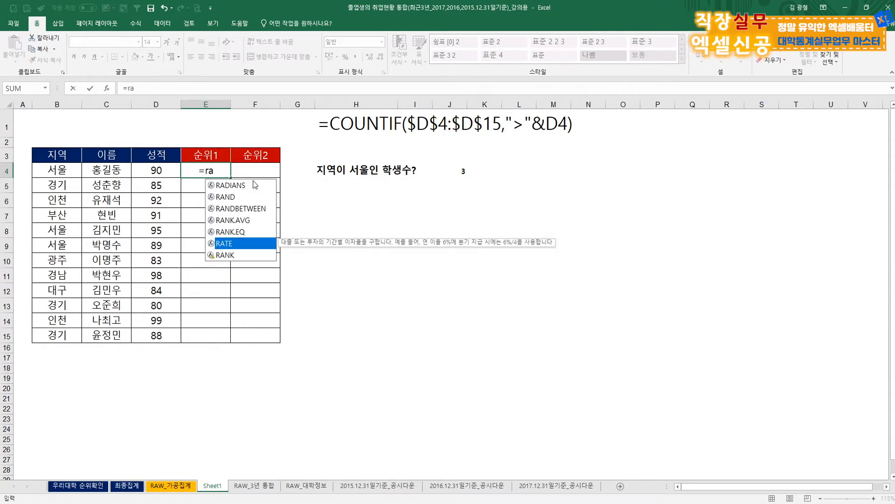
key("Tab")
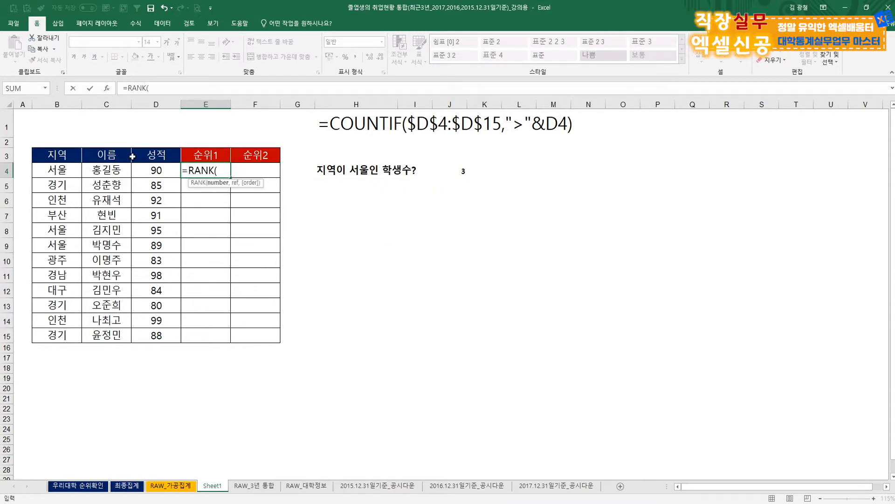
left_click(157, 172)
type(",")
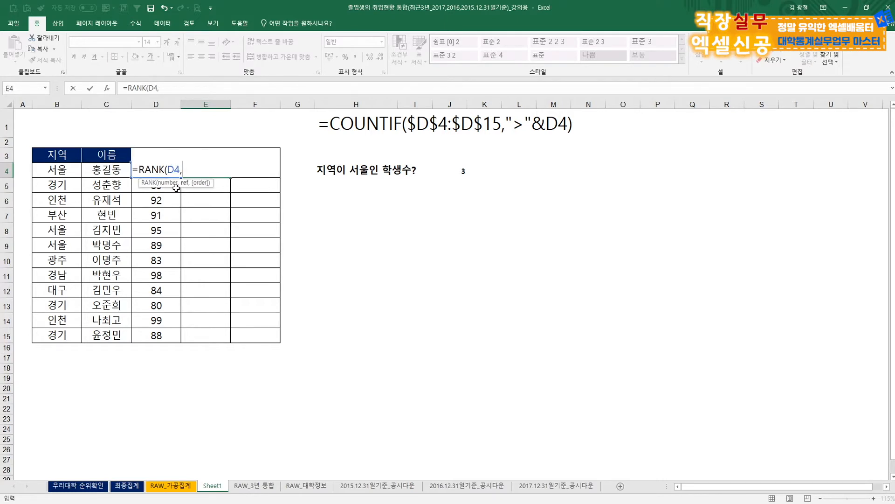
left_click(145, 157)
left_click(122, 151)
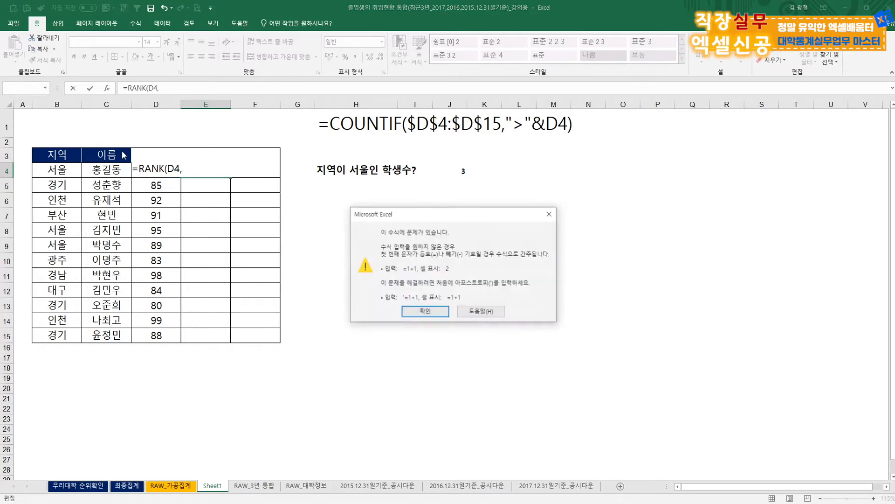
key("Escape")
left_click(102, 157)
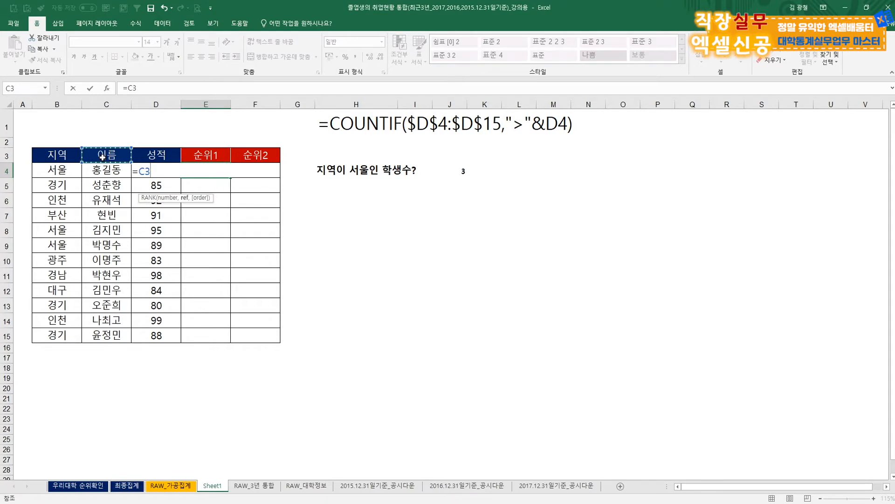
key("Right")
key("Down")
key("Escape")
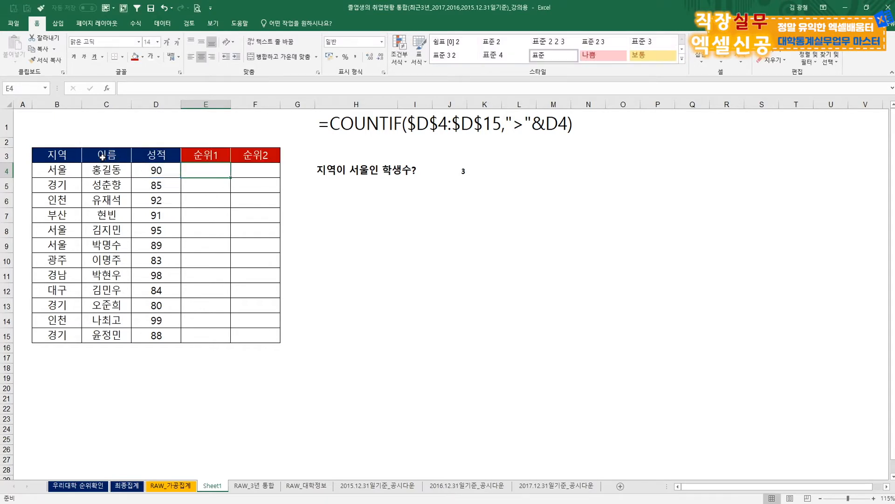
Rank the first student's score in E4 with the formula =RANK(D4,$D$4:$D$15).
type("=ra")
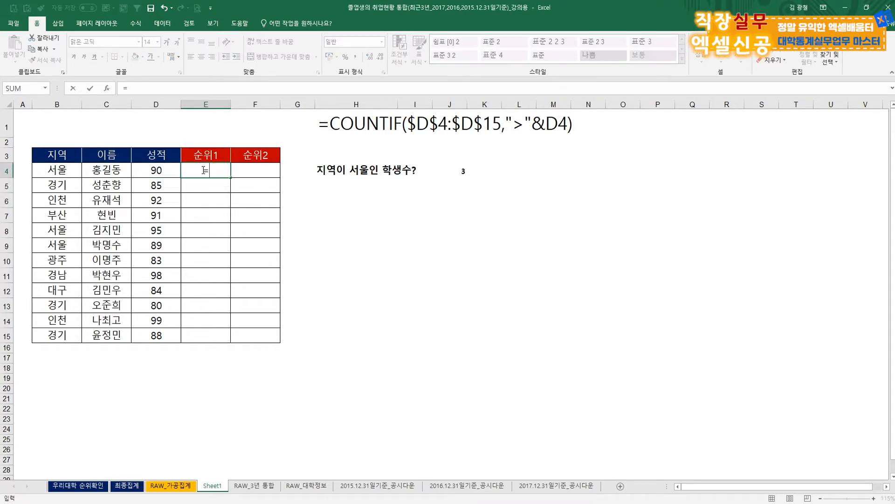
key("Down")
key("Down")
key("Down")
key("Down")
key("Down")
key("Down")
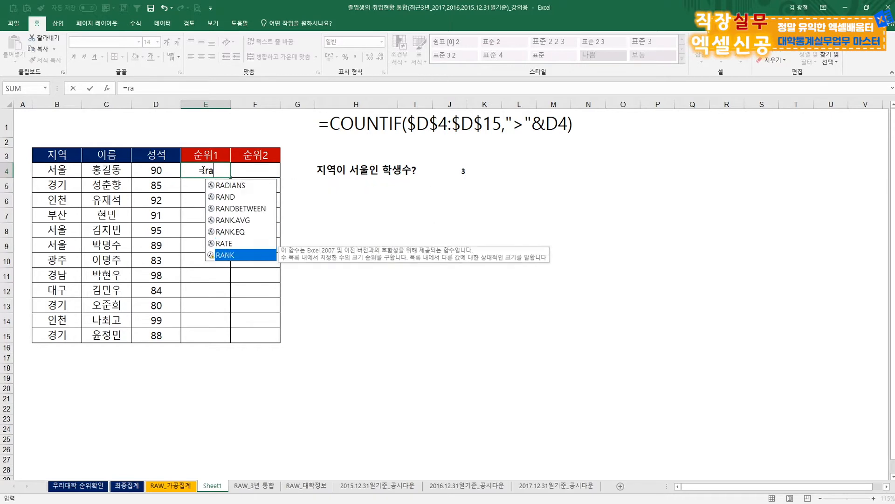
key("Tab")
left_click(163, 170)
type(",")
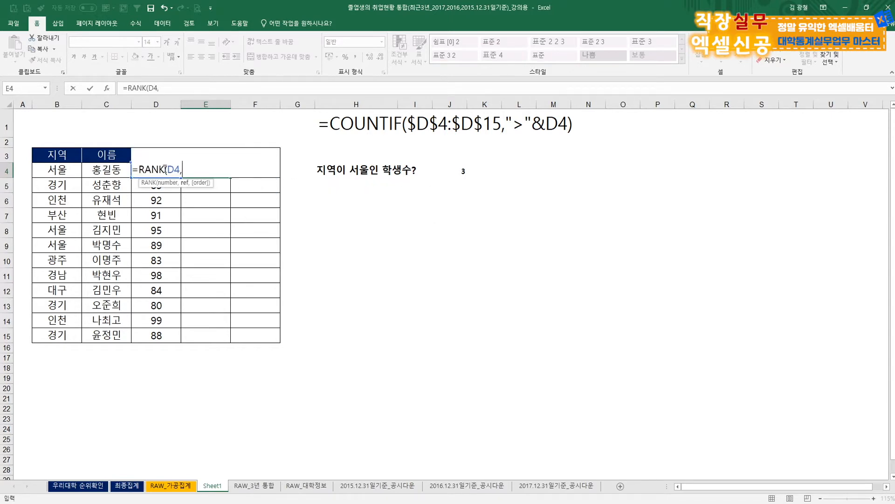
left_click(71, 170)
key("Right")
key("Right")
key("ctrl+shift+Down")
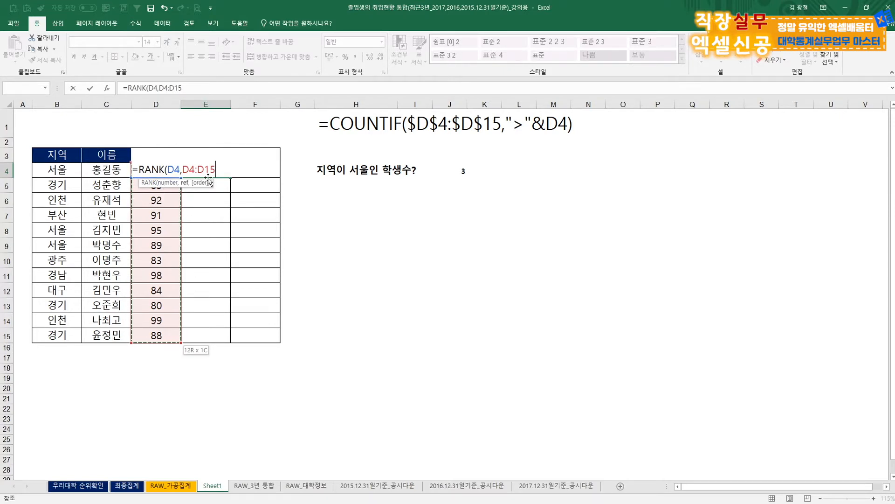
key("F4")
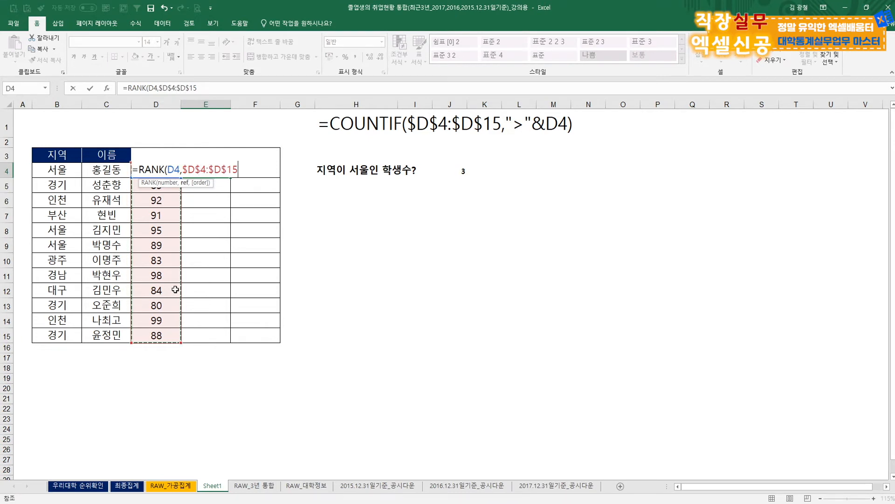
type(")")
key("ctrl+Return")
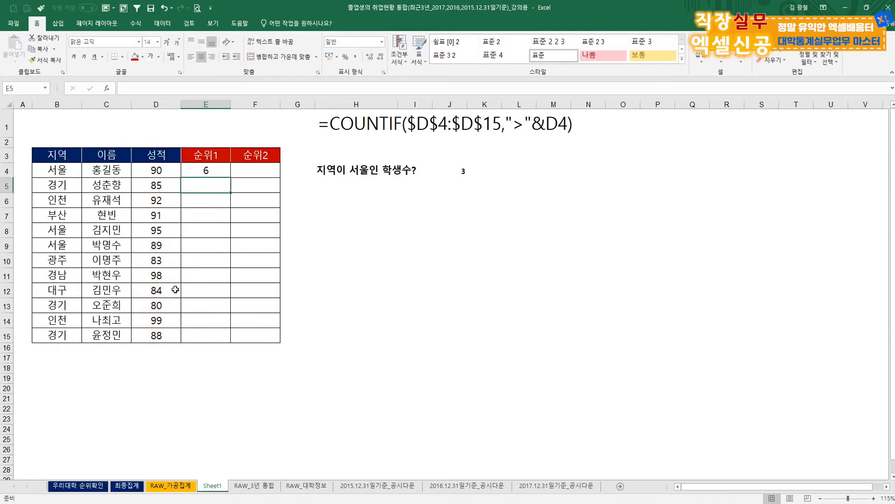
Fill the RANK formula in E4 down through E15 in the 순위1 column.
double_click(232, 178)
left_click(328, 320)
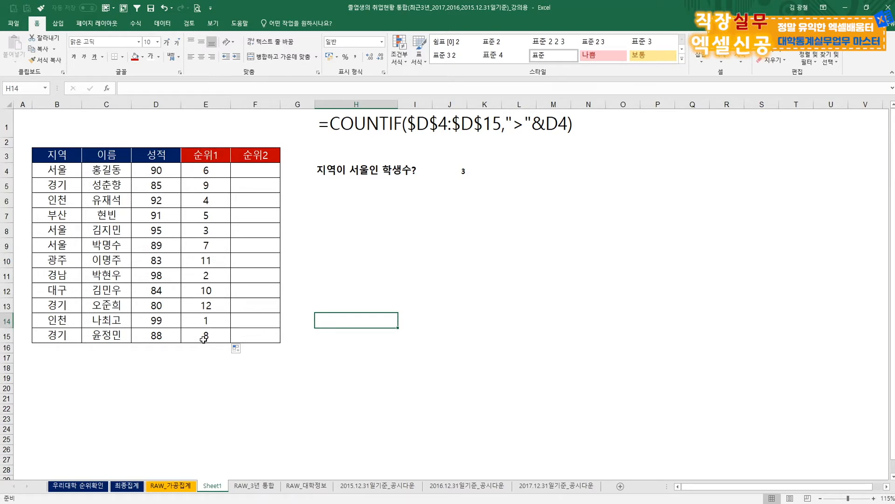
left_click(255, 170)
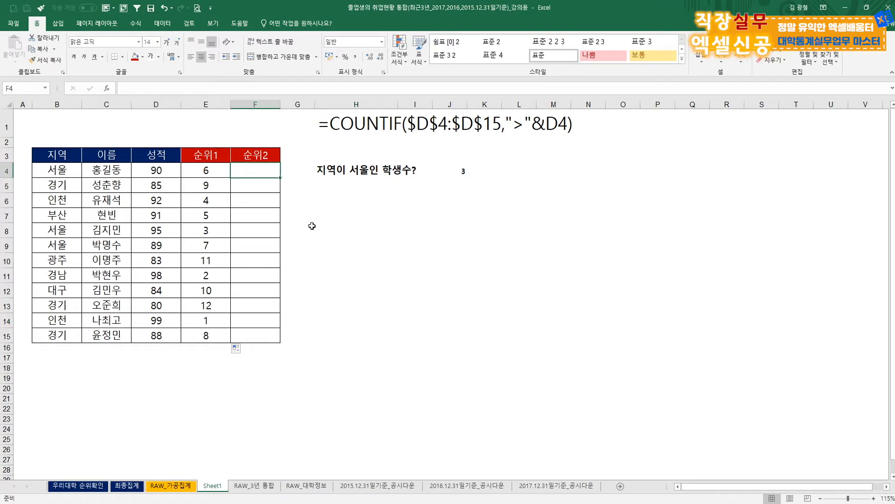
Examine the three ranking columns O to Q on the RAW_가공집계 sheet, along with the 권역구분 and 지역2 columns.
left_click(184, 487)
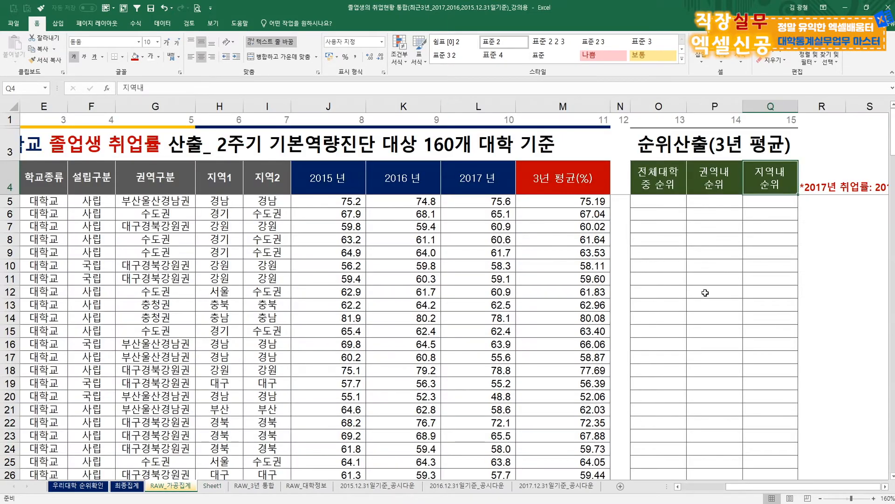
left_click(672, 264)
left_click(656, 173)
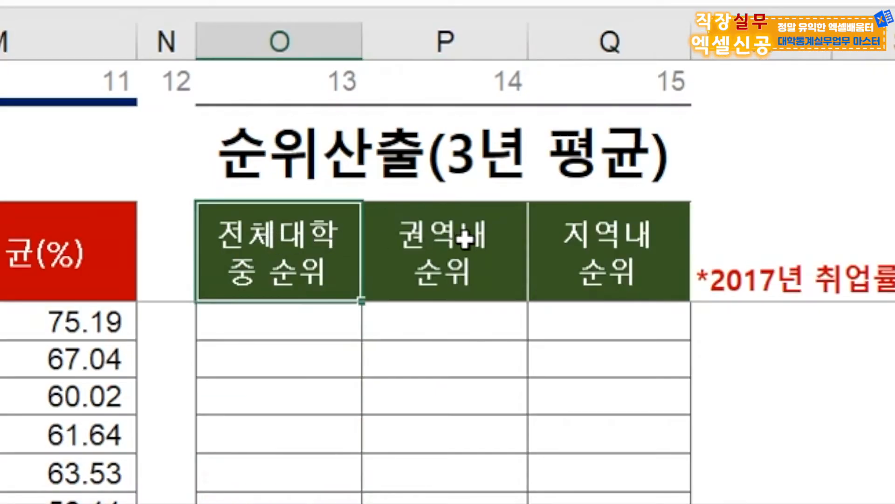
left_click(464, 237)
left_click(570, 238)
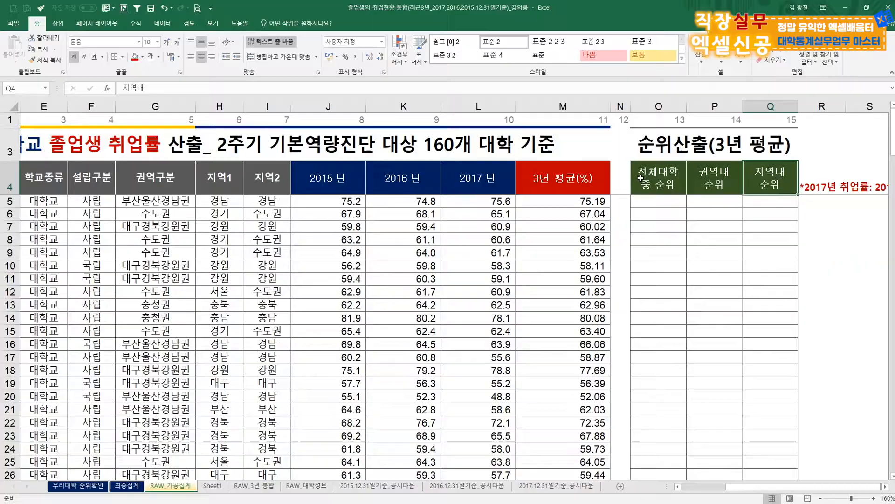
left_click(279, 261)
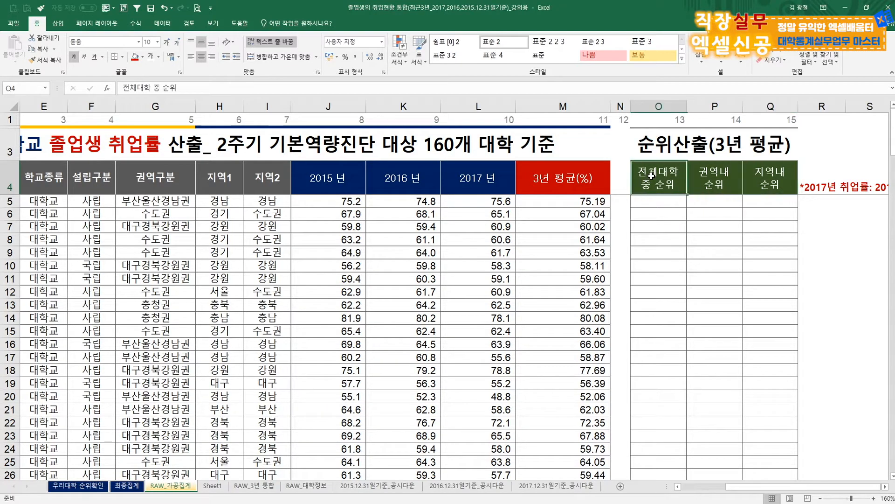
left_click(646, 204)
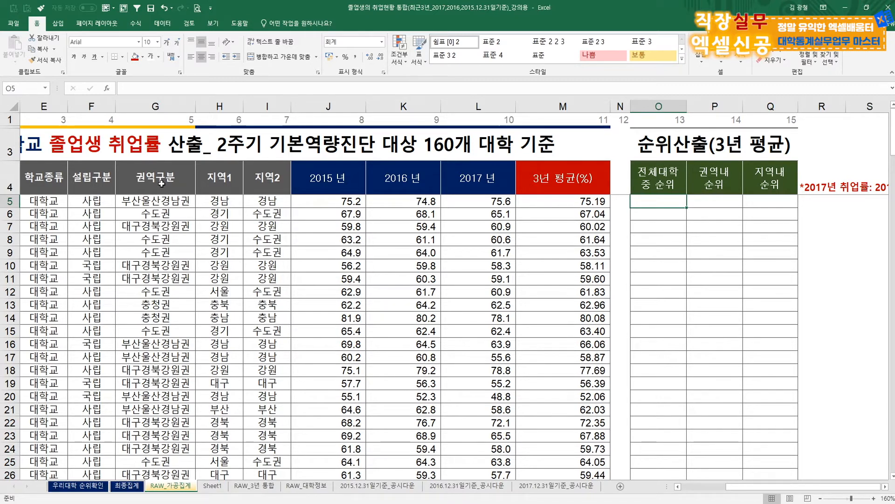
left_click(155, 202)
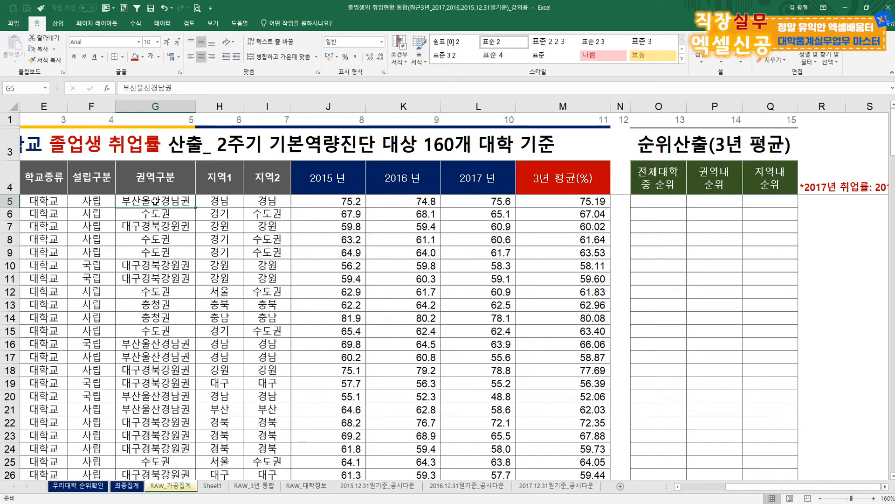
left_click(270, 202)
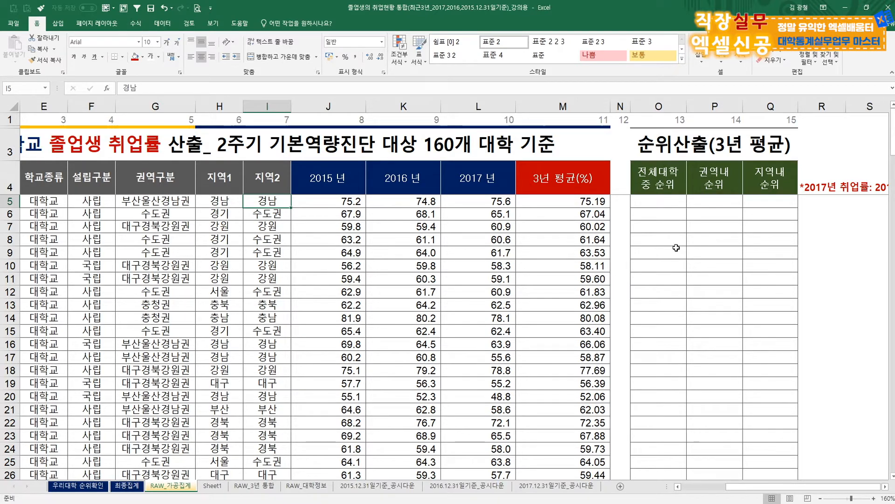
Count the scores higher than the first student's in F4 of Sheet1 with the formula =COUNTIF($D$4:$D$15,">"&D4).
left_click(206, 485)
left_click(248, 171)
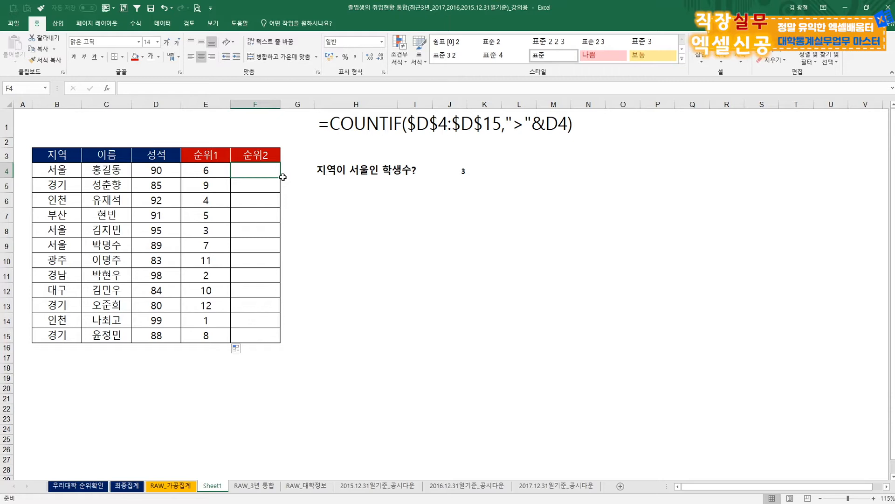
type("=coun")
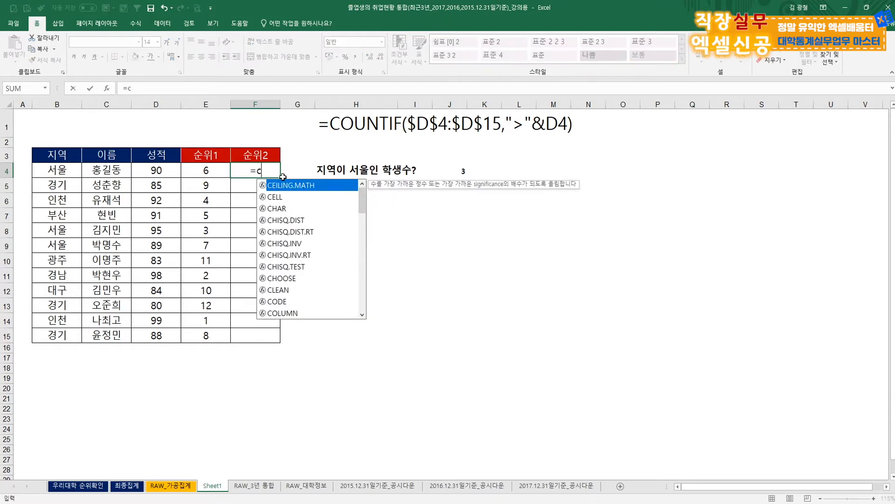
key("Down")
key("Down")
key("Down")
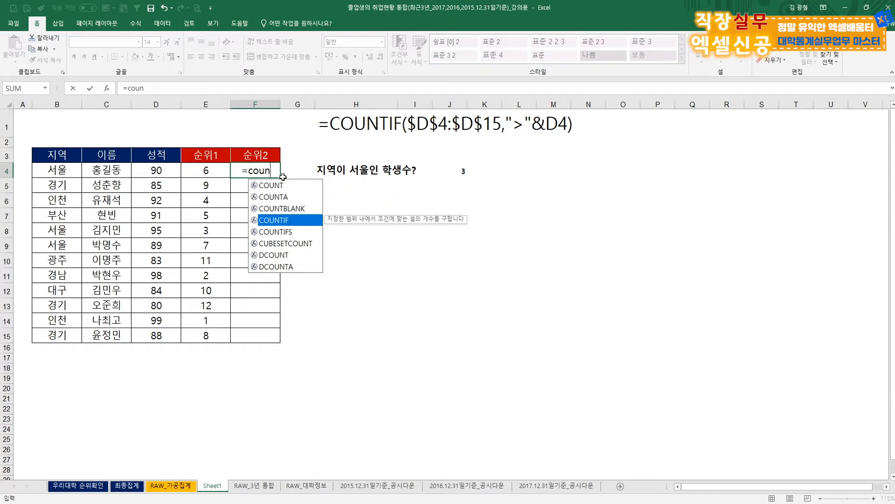
key("Tab")
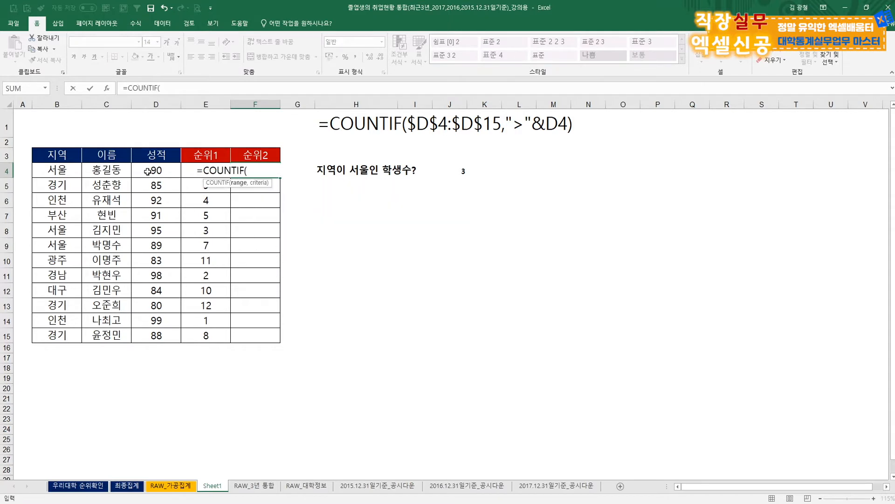
left_click_drag(146, 170, 152, 330)
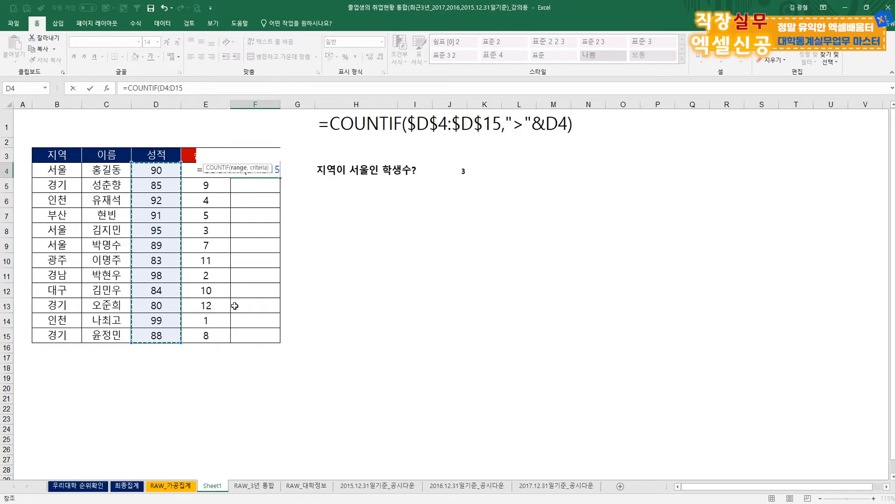
key("F4")
type(",")
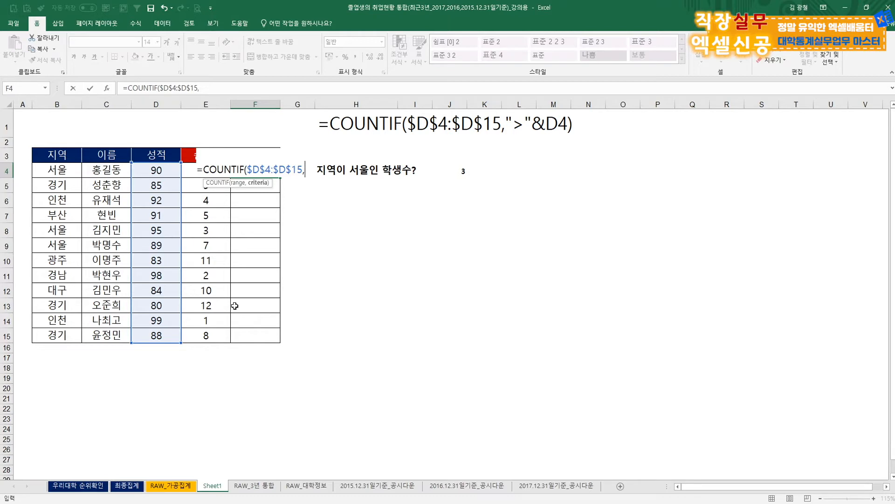
type("\">")
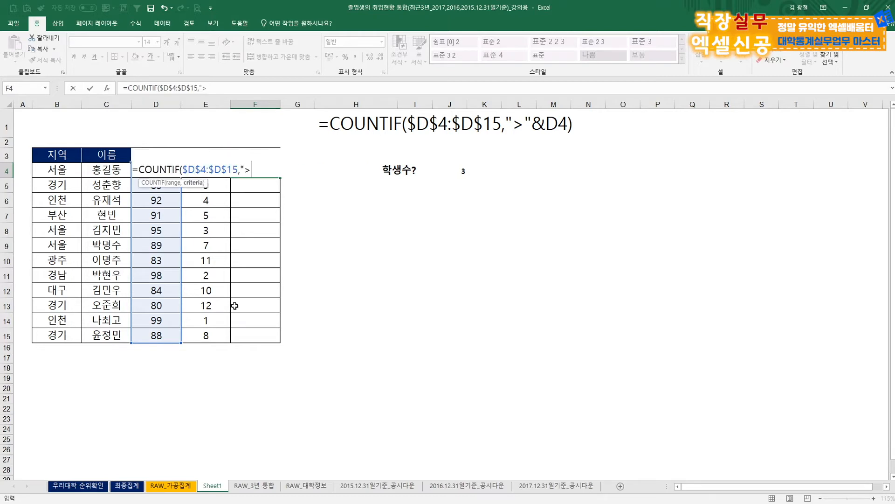
type("\"&")
left_click(97, 166)
key("Right")
type(")")
key("Return")
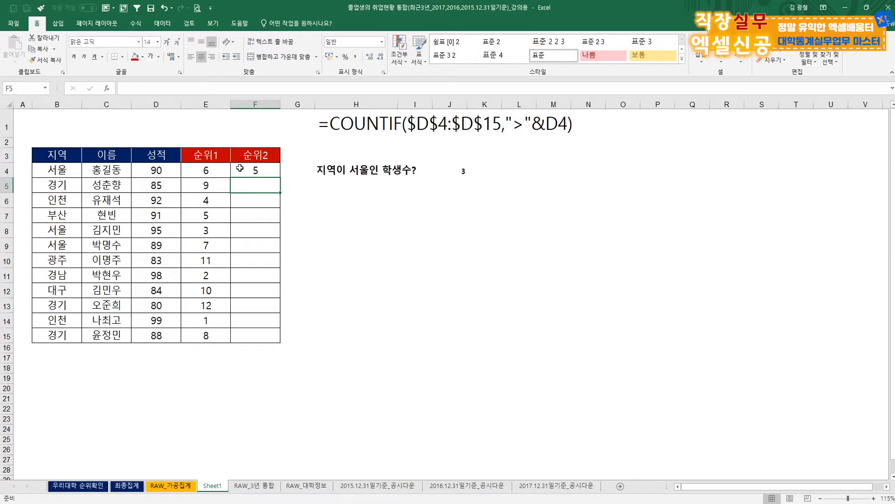
Fill the COUNTIF formula in F4 down through F15 in the 순위2 column.
left_click(236, 166)
double_click(280, 178)
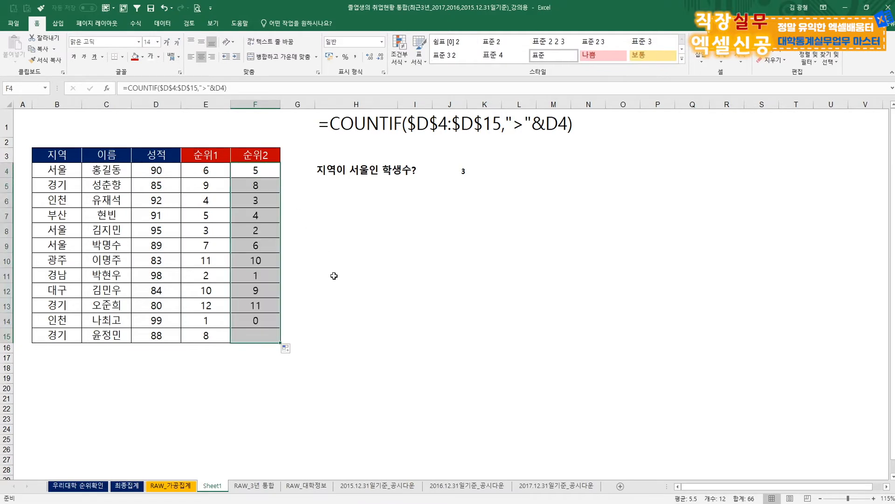
left_click(335, 287)
Review the COUNTIF formula in F4 and compare the scores in D4:D15 with the first student's score and the 순위2 results.
left_click(247, 172)
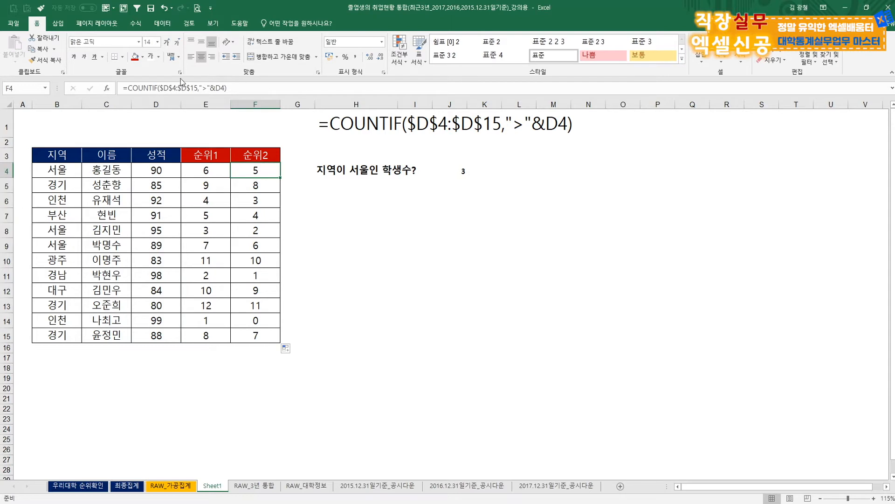
left_click(371, 199)
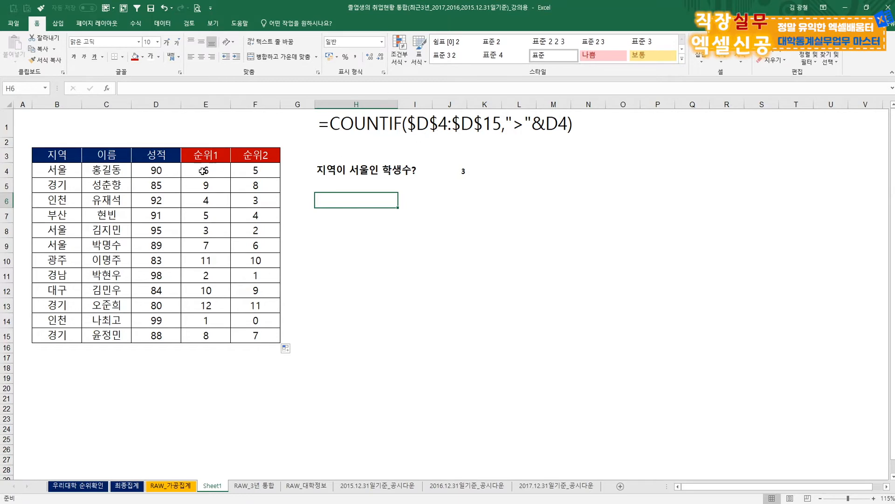
left_click_drag(155, 171, 154, 334)
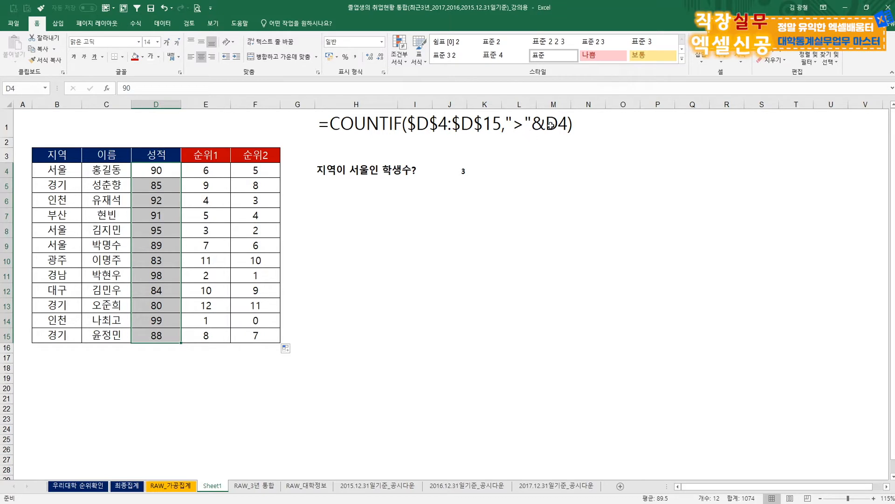
left_click(159, 170)
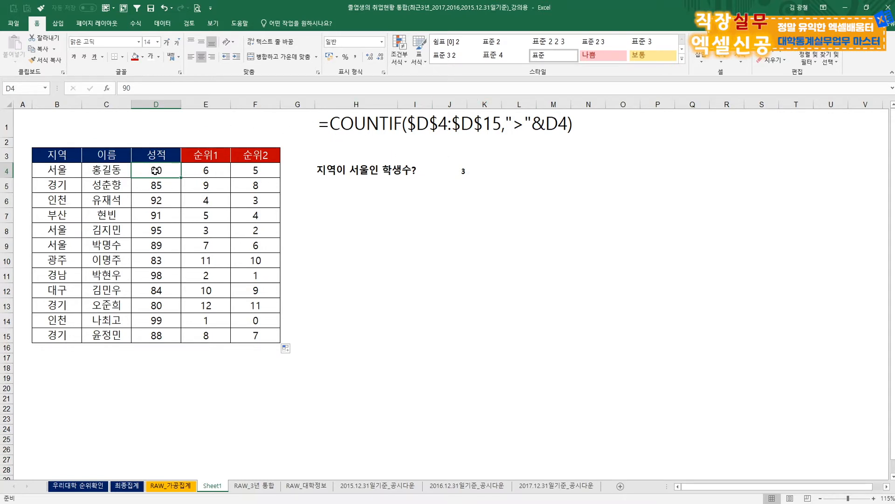
left_click(155, 186)
left_click(157, 171)
key("Down")
key("Down")
key("Down")
key("Down")
key("Down")
key("Down")
key("Down")
key("Down")
key("Down")
key("Down")
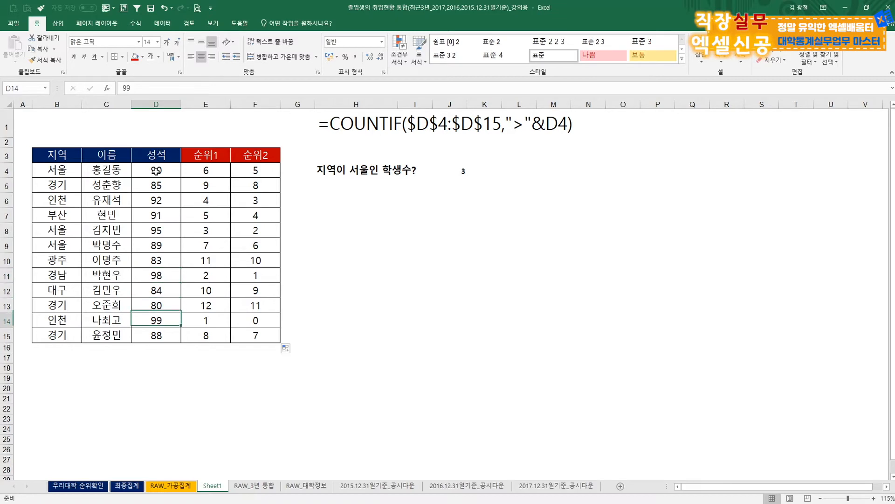
left_click(247, 176)
left_click(259, 184)
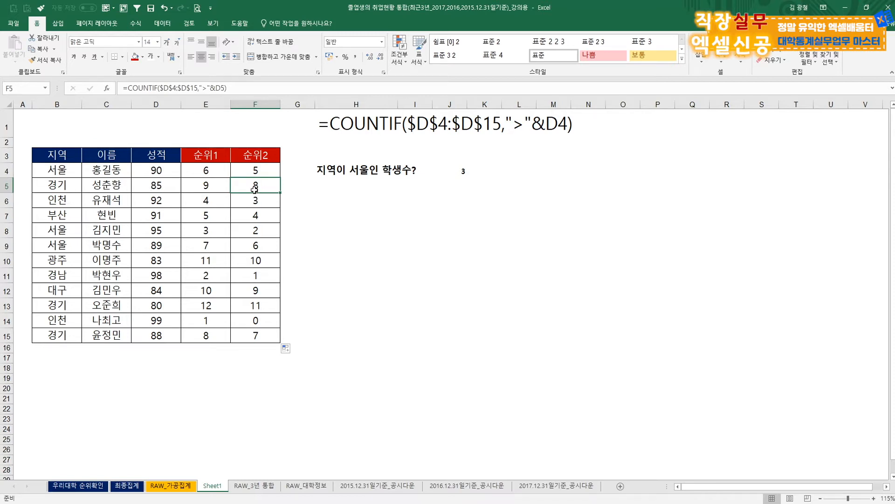
Add 1 to the count in F4, making the formula =COUNTIF($D$4:$D$15,">"&D4)+1.
left_click(252, 172)
left_click(241, 87)
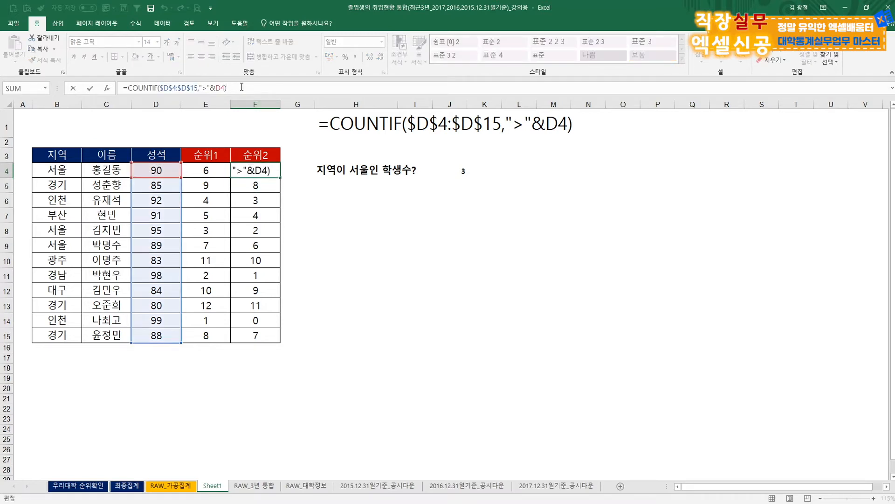
key("Return")
left_click(251, 169)
left_click(245, 88)
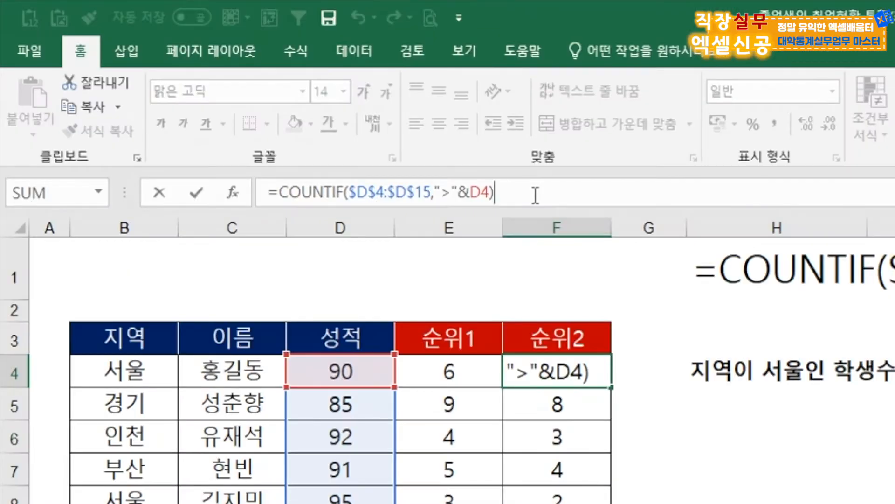
type("+1")
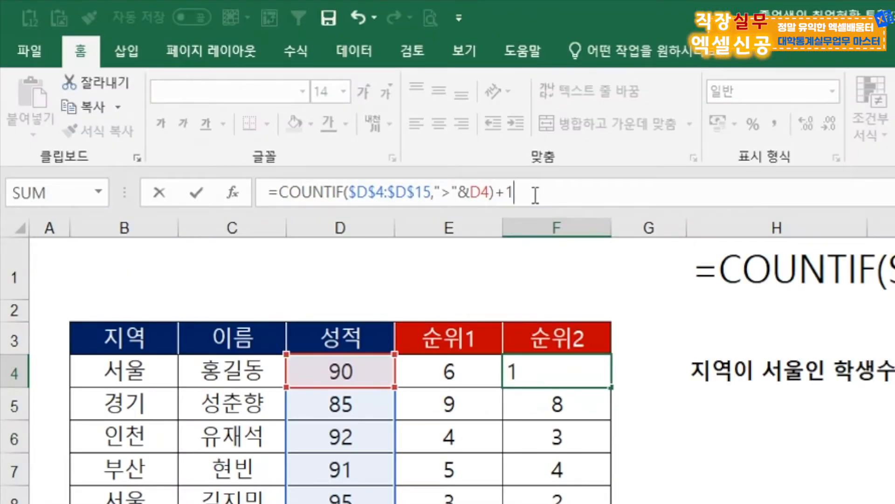
key("Return")
Copy the F4 formula ending in +1 down to the last student's row, F15.
left_click(598, 374)
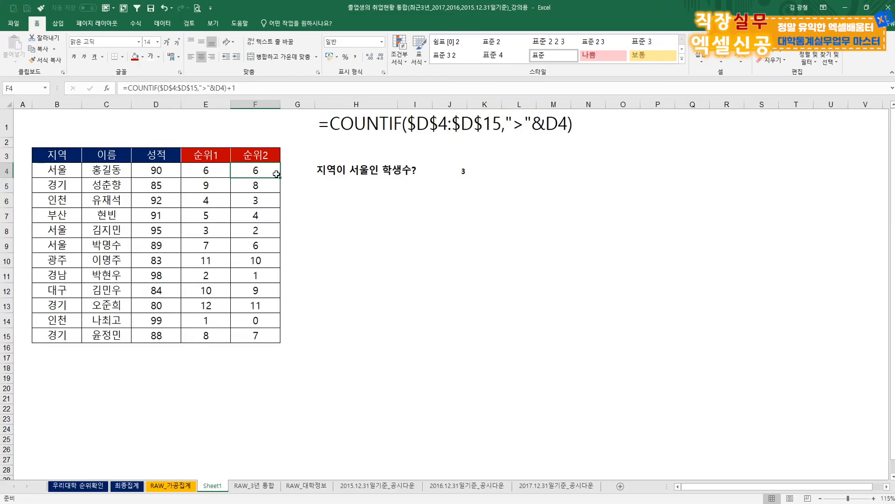
double_click(281, 177)
left_click(348, 279)
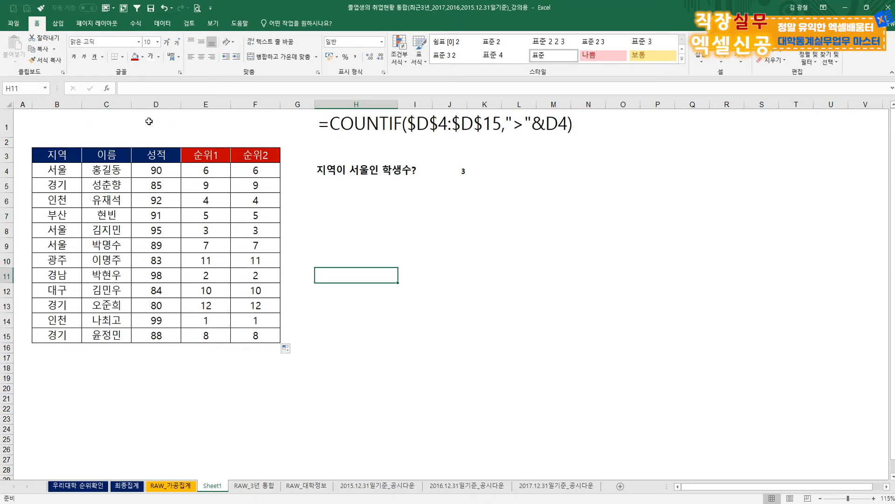
Compare the RANK results in 순위1 with the COUNTIF results in 순위2 for the first three students.
left_click(212, 169)
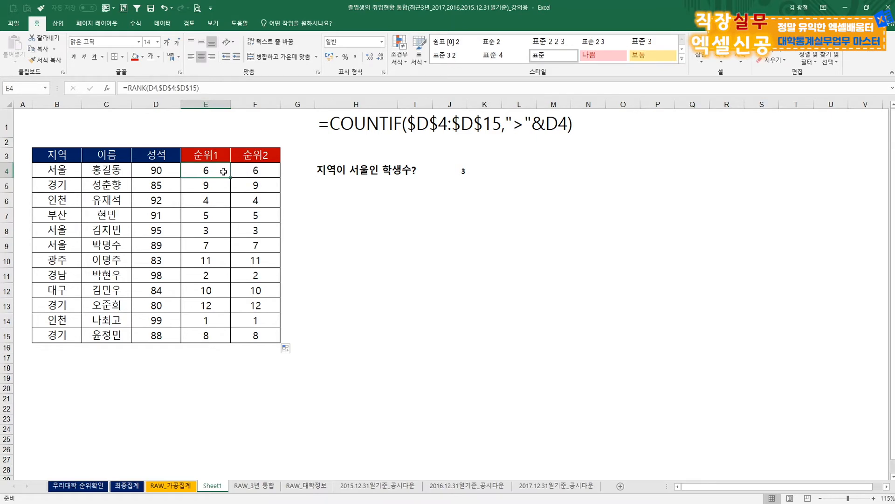
left_click(250, 171)
left_click(216, 175)
left_click(212, 184)
left_click(247, 187)
left_click(213, 200)
left_click(261, 200)
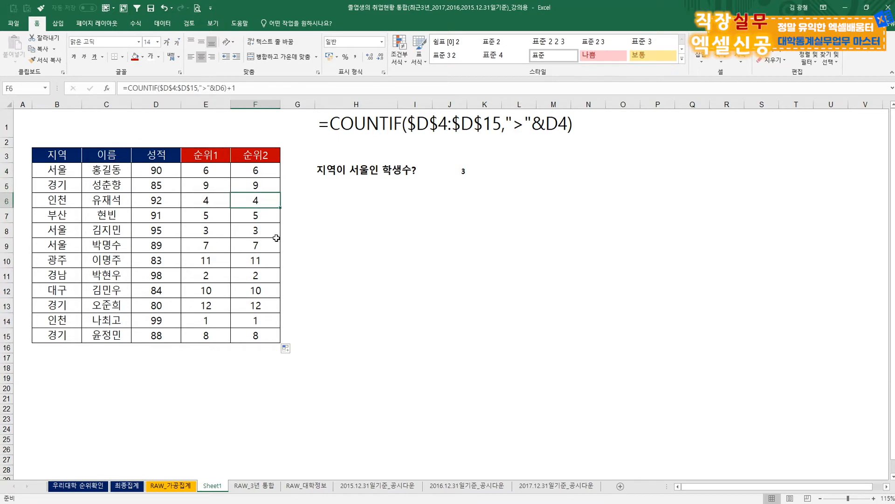
On the RAW_가공집계 sheet, start a COUNTIF formula in O5 with the three-year averages as the absolute range $M$5:$M$164.
left_click(170, 486)
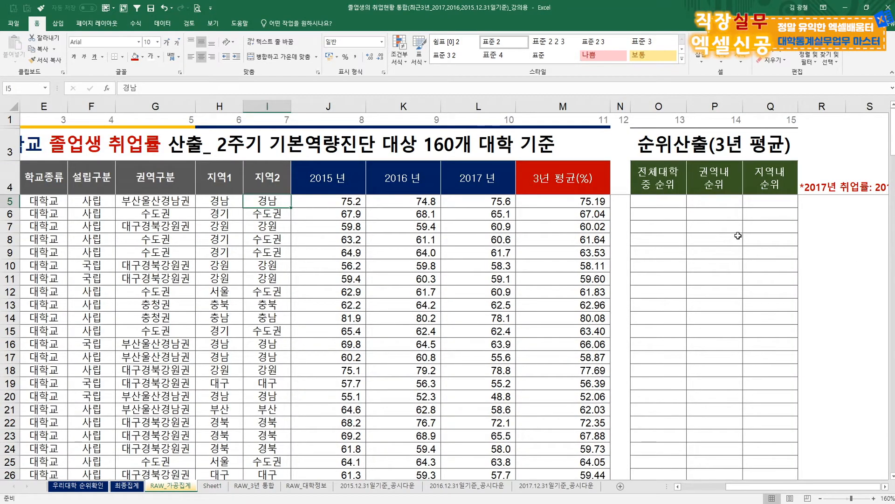
left_click(662, 201)
scroll(699, 256, "right", 1)
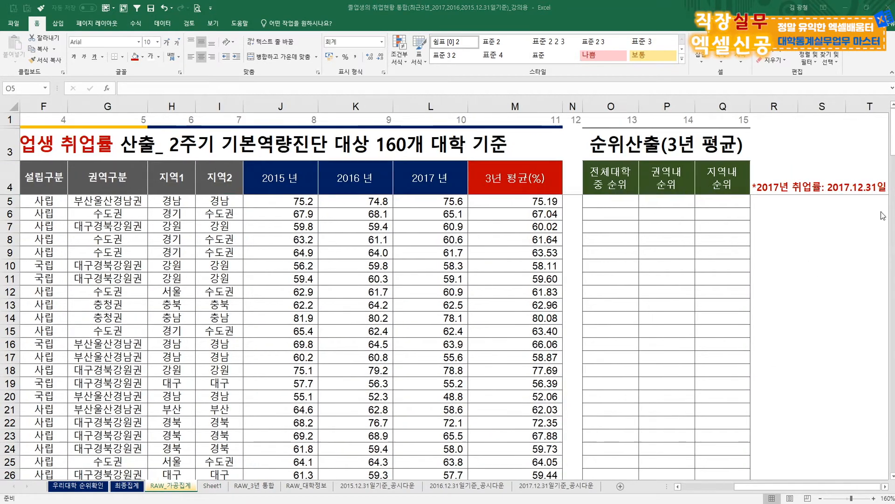
left_click(612, 200)
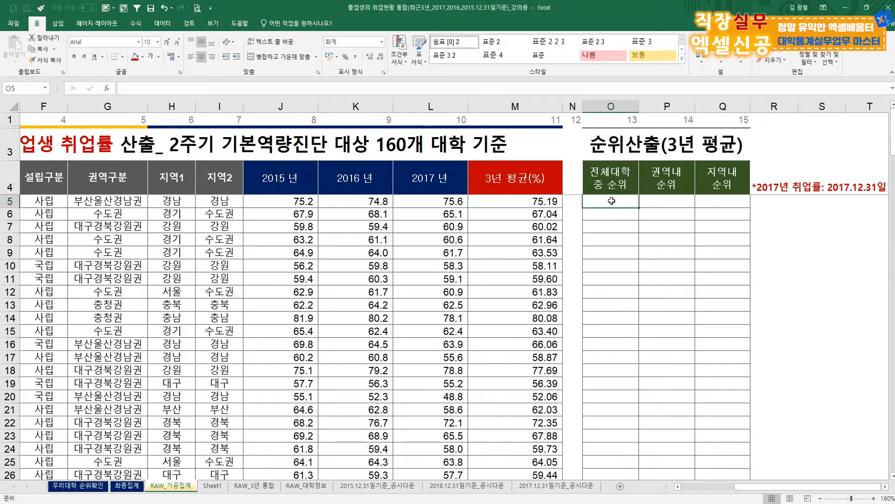
type("=coun")
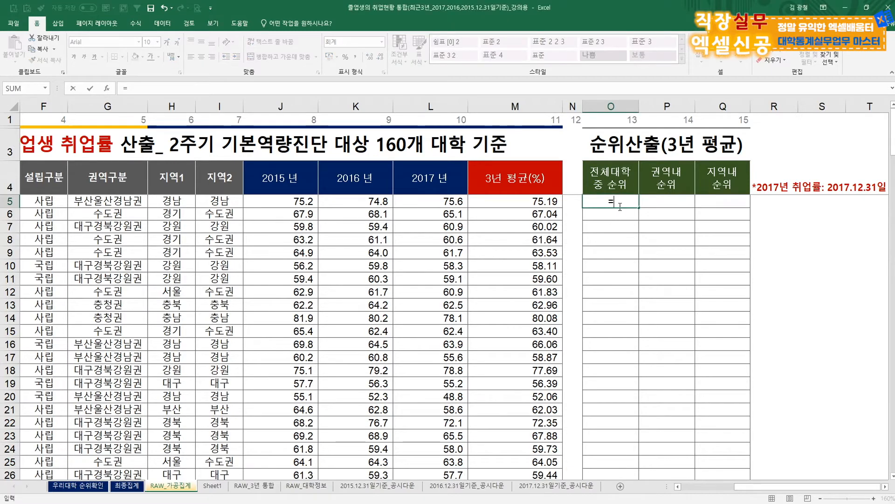
key("Down")
key("Down")
key("Down")
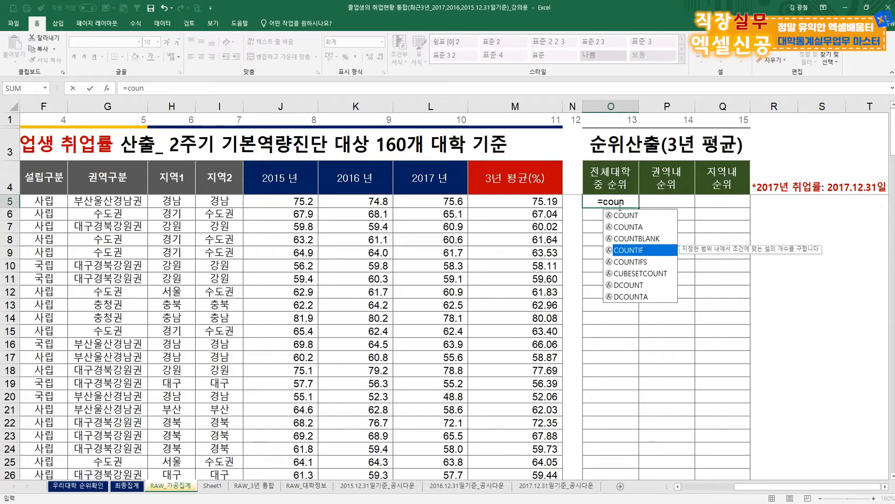
key("Tab")
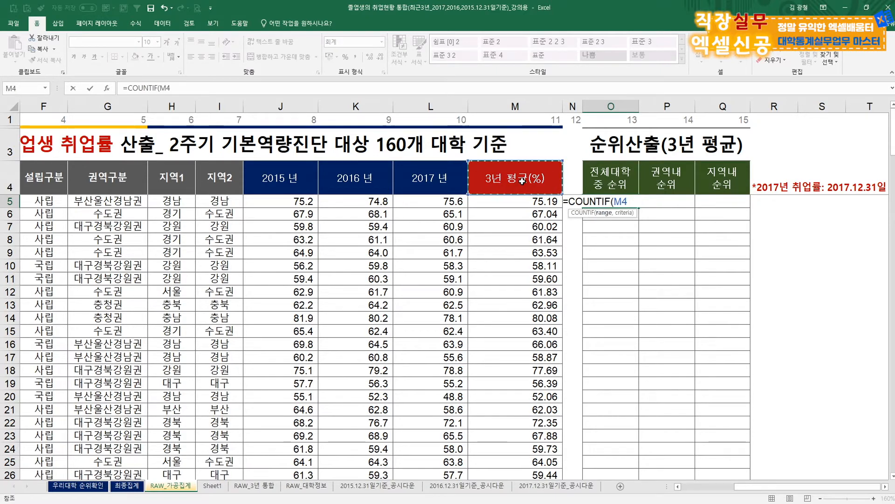
left_click(525, 201)
key("ctrl+shift+Down")
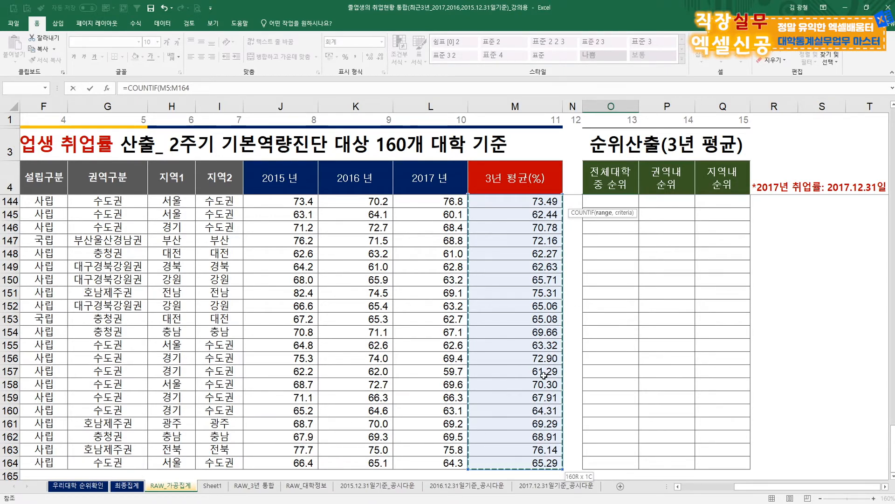
key("F4")
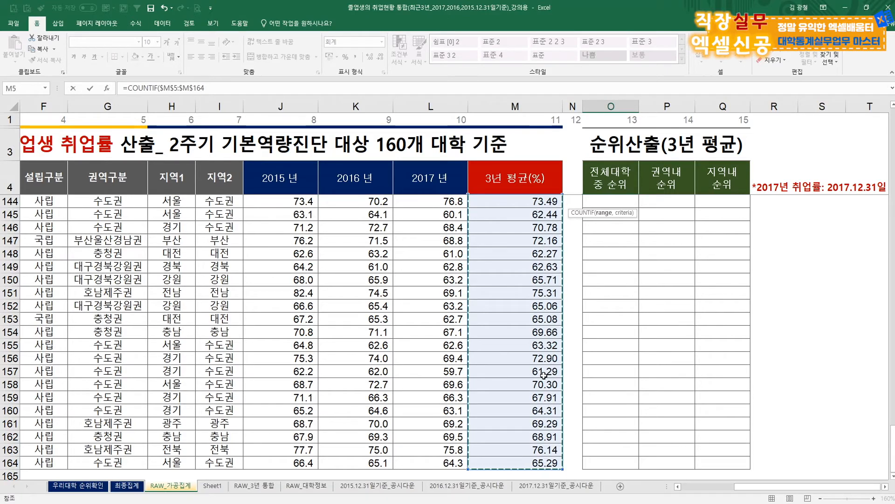
Complete the overall rank formula in O5 as =COUNTIF($M$5:$M$164,">"&M5)+1.
type(",\">\"")
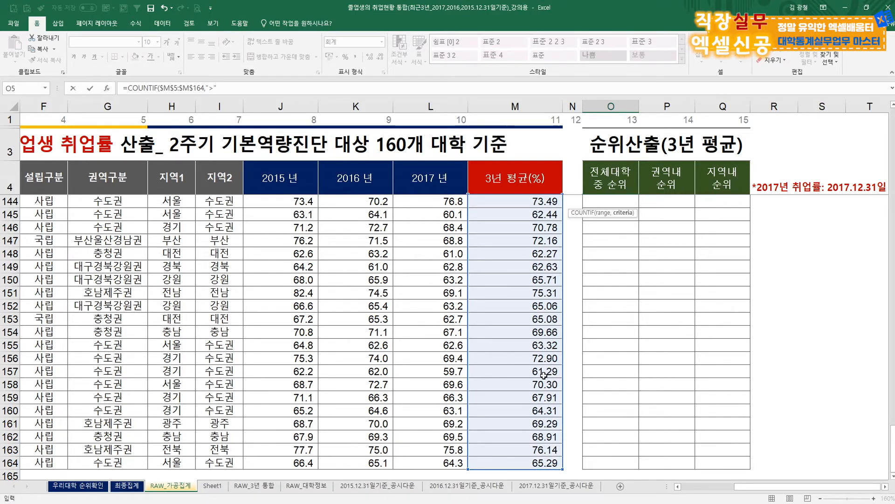
type("&")
scroll(491, 207, "up", 20)
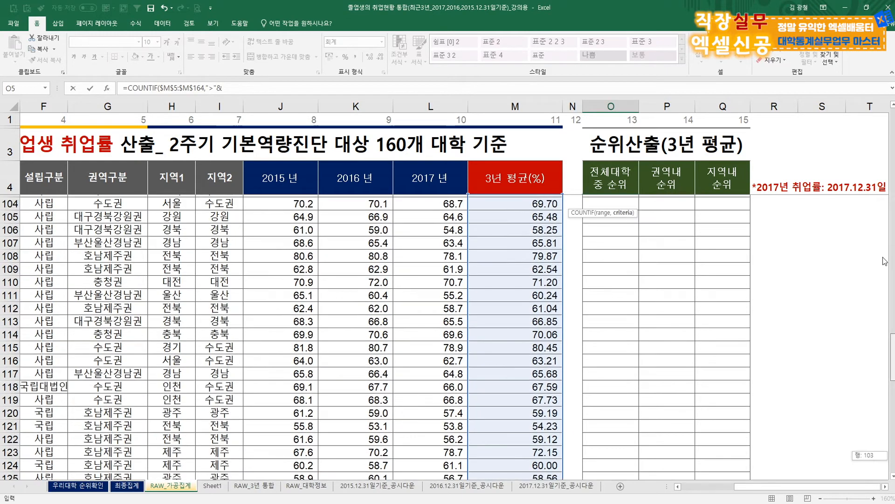
left_click(484, 202)
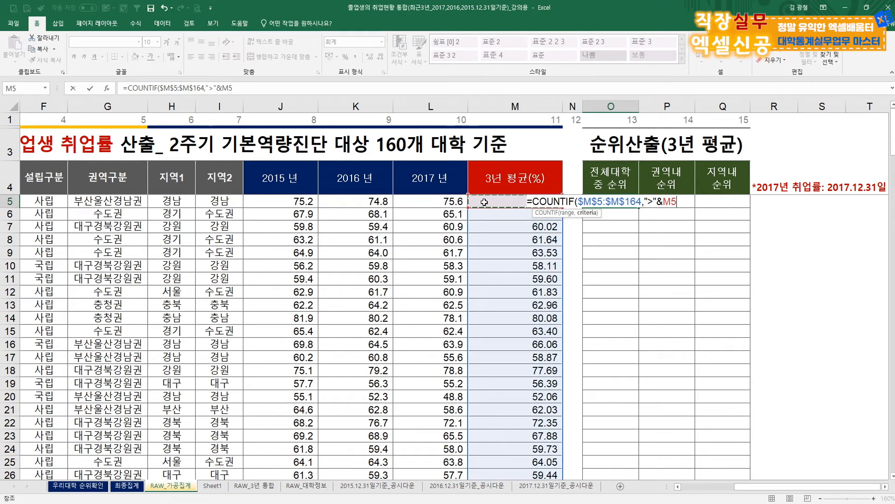
type(")")
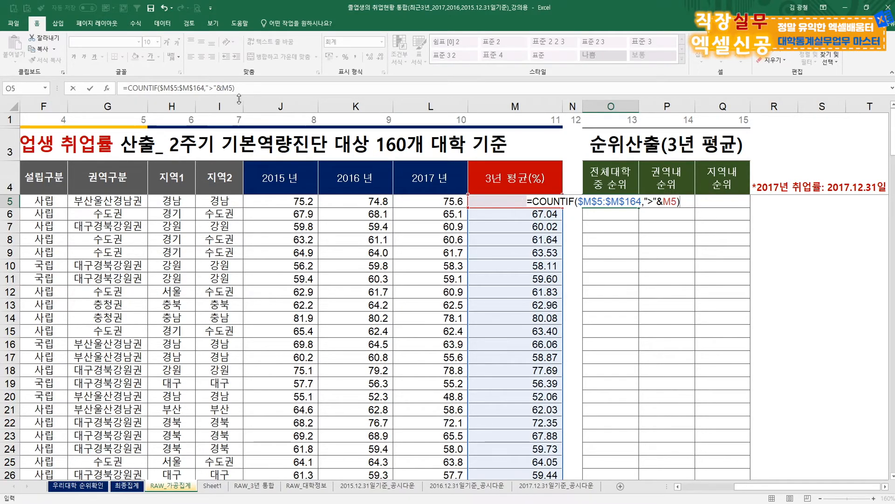
left_click(254, 87)
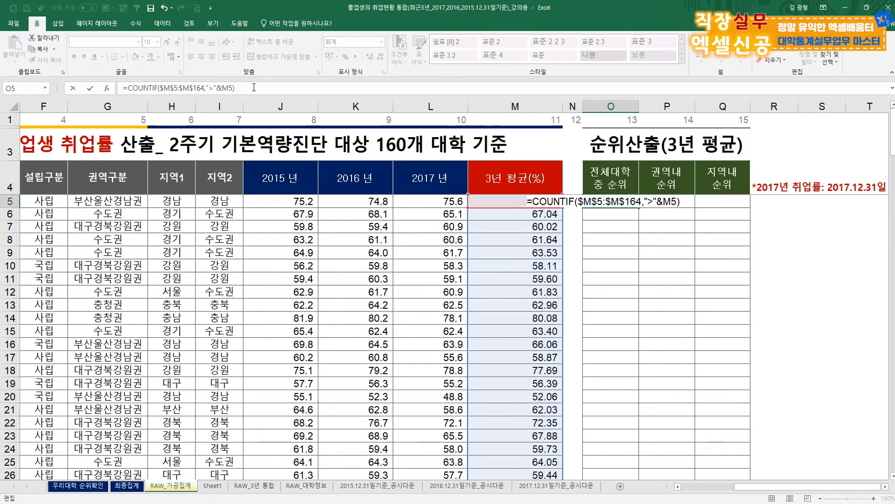
type("+1")
key("Return")
Copy the O5 formula down the 전체대학 중 순위 column to the last university in row 164.
left_click(610, 201)
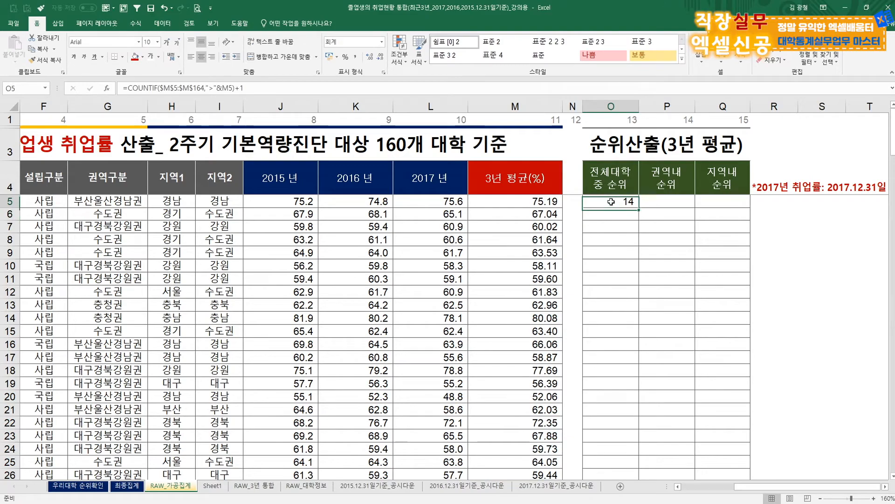
left_click_drag(639, 208, 643, 469)
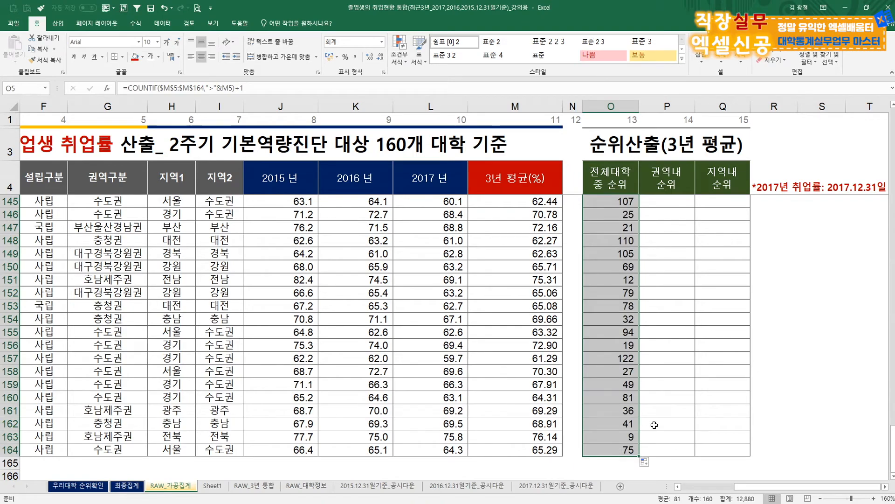
scroll(612, 401, "up", 9)
scroll(612, 401, "up", 20)
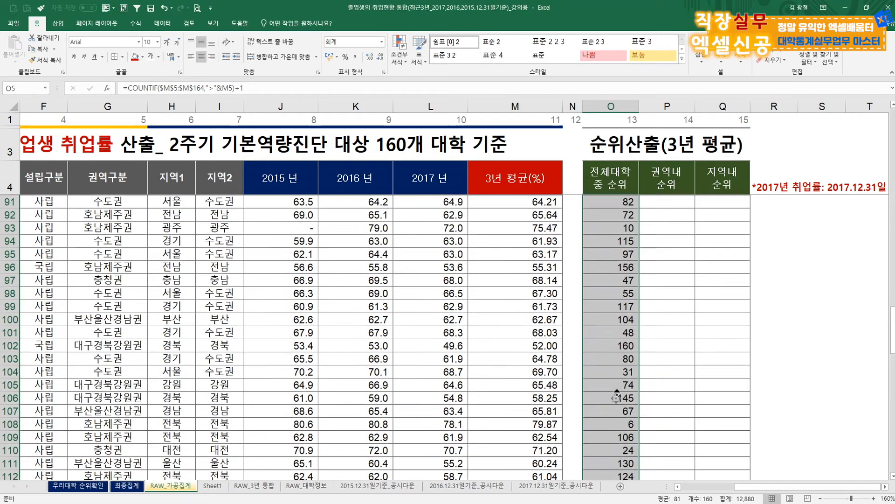
scroll(620, 328, "up", 1)
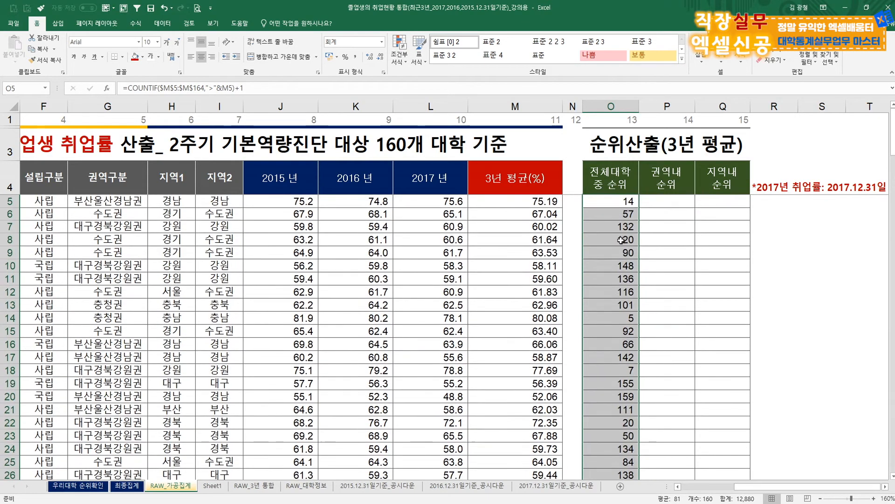
Enter the check formula =RANK(M5,$M$5:$M$164) in the empty cell R5 beside the ranking table.
left_click(666, 201)
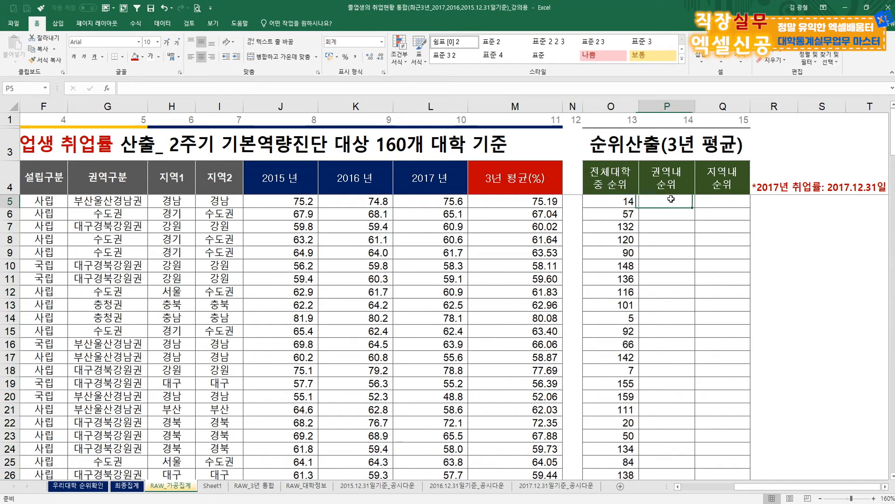
left_click(772, 202)
type("=ra")
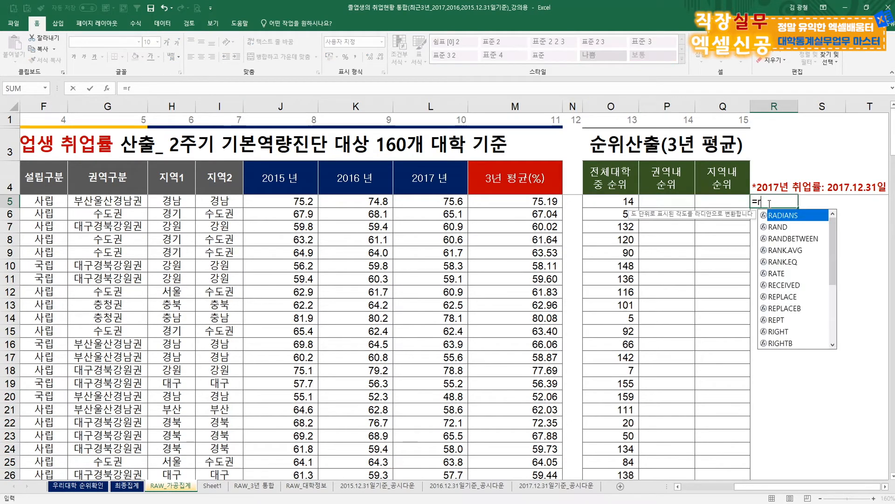
key("Down")
key("Down")
key("Down")
key("Down")
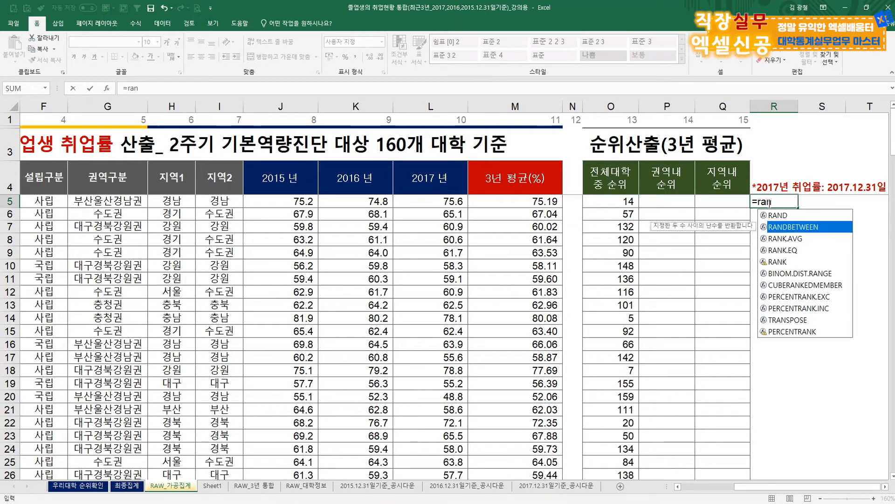
key("Tab")
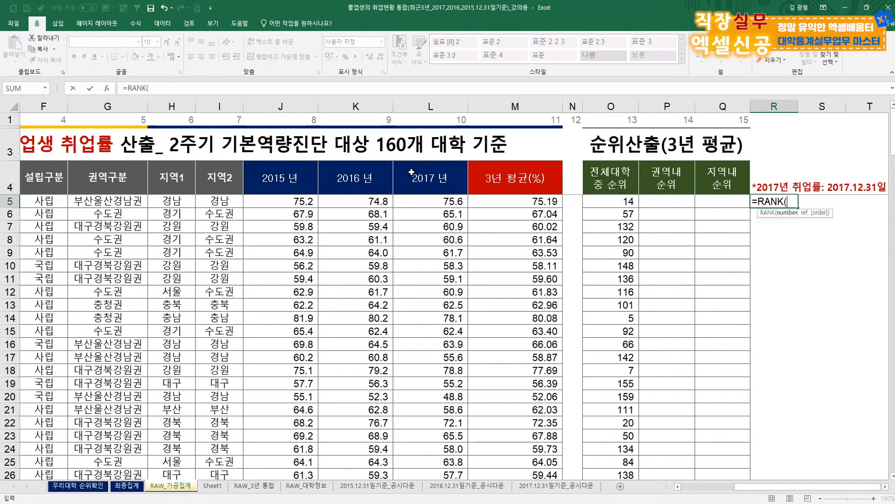
left_click(506, 203)
type(",")
left_click(506, 202)
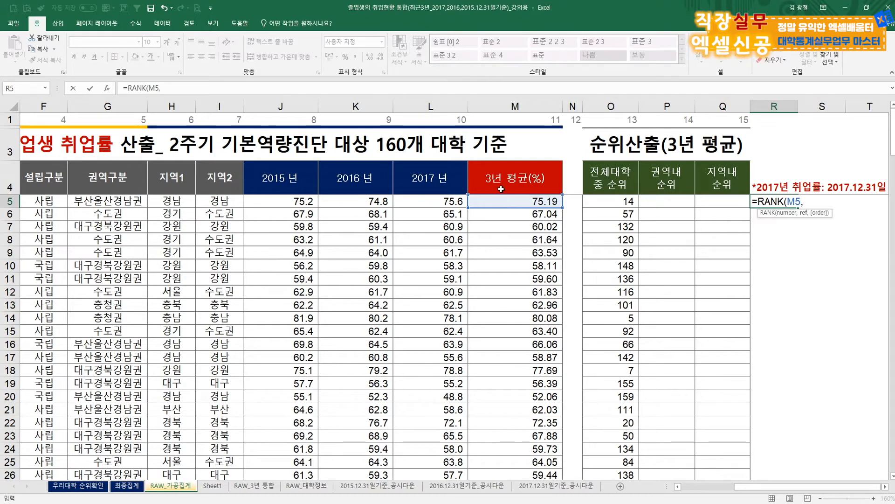
key("ctrl+shift+Down")
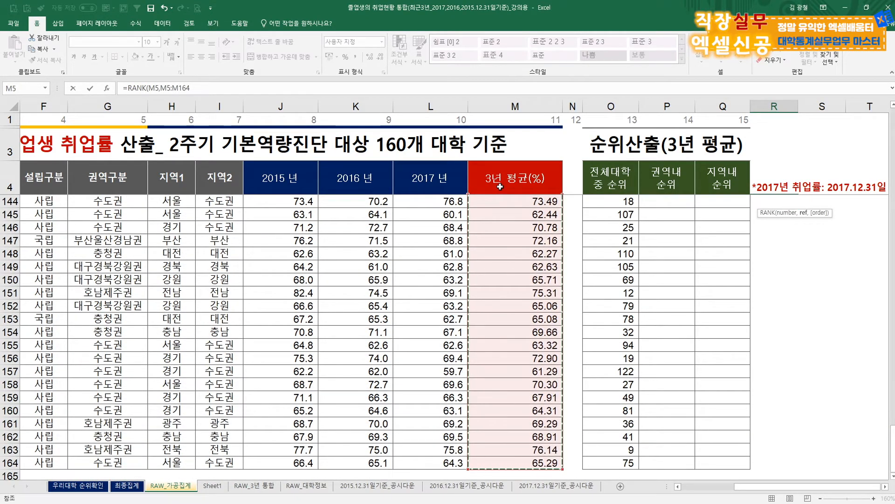
key("F4")
key("Return")
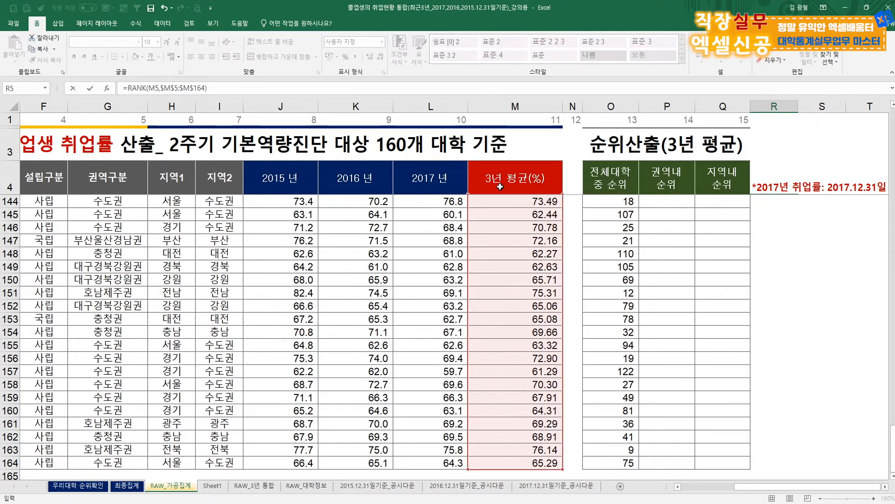
Copy the RANK check formula from R5 down to row 164.
scroll(840, 249, "up", 1)
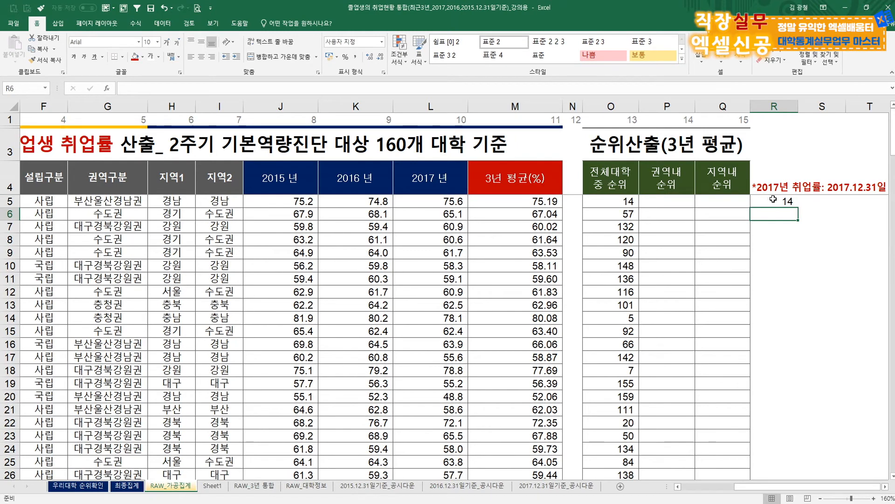
left_click(791, 205)
double_click(800, 208)
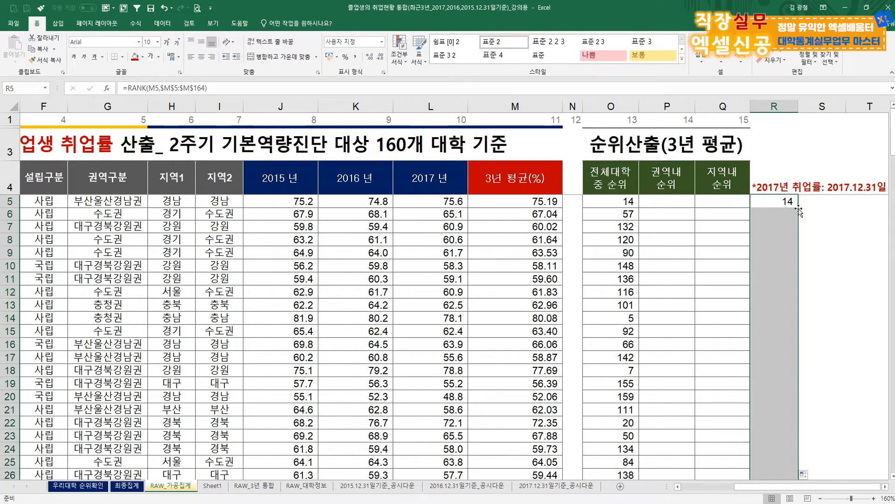
Enter =O5=R5 in S5 to compare the COUNTIF rank with the RANK result.
key("Right")
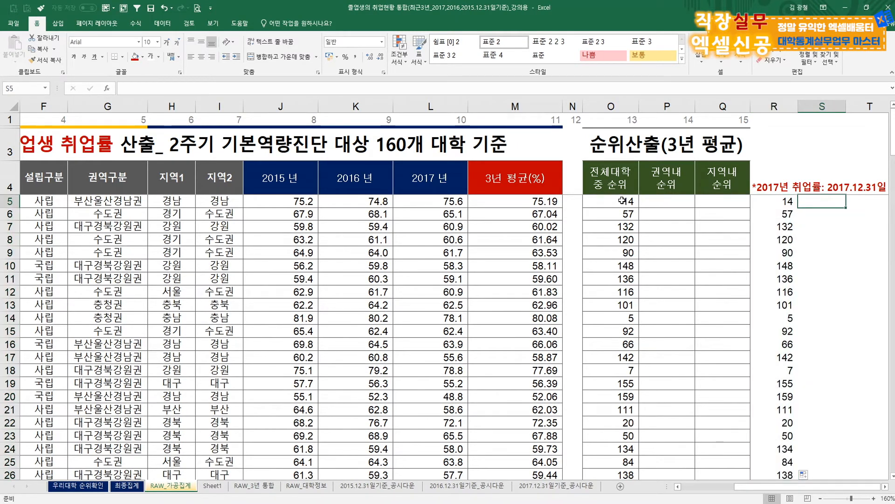
type("=")
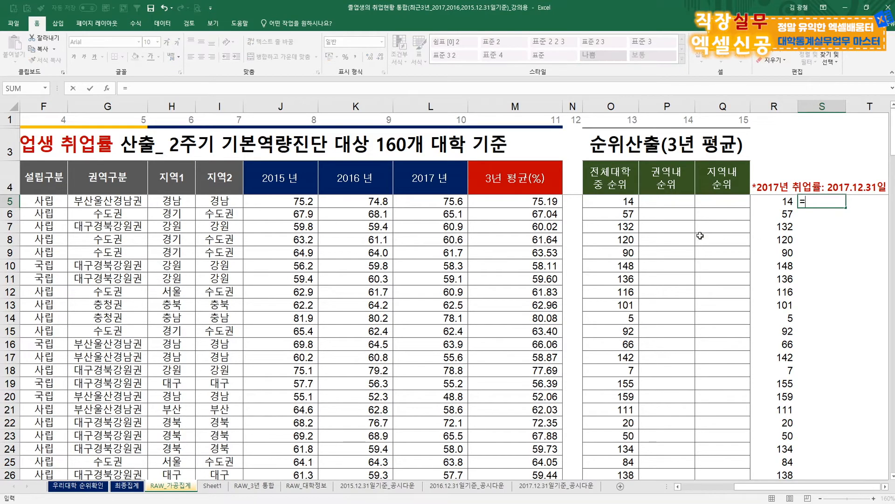
left_click(610, 202)
type("=")
left_click(775, 201)
key("ctrl+Return")
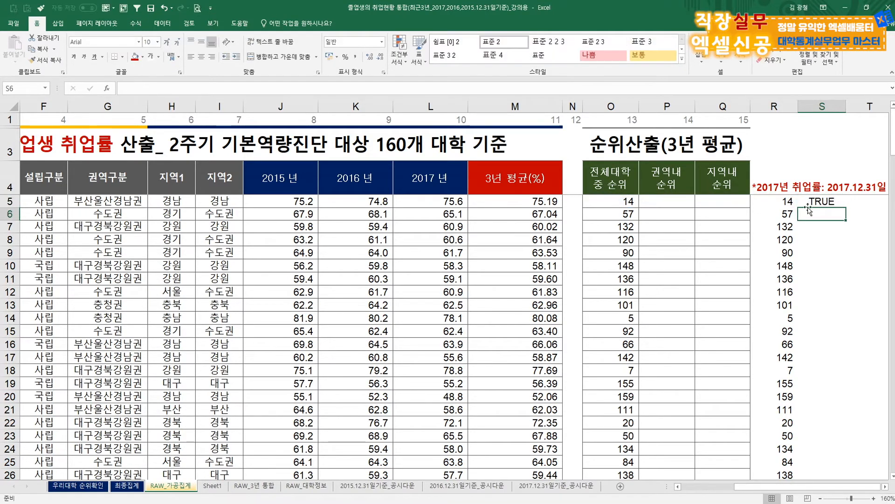
Copy the S5 comparison down to row 164 and check its results along the column.
double_click(847, 209)
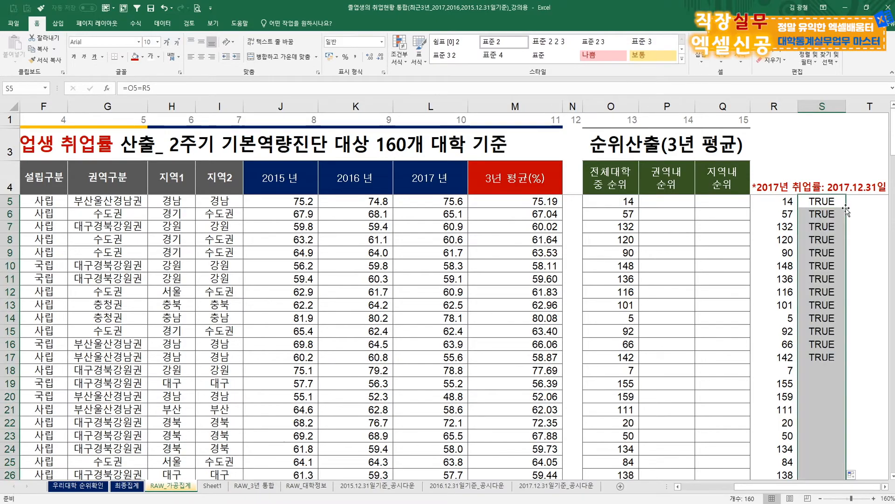
scroll(830, 291, "down", 17)
scroll(829, 291, "down", 20)
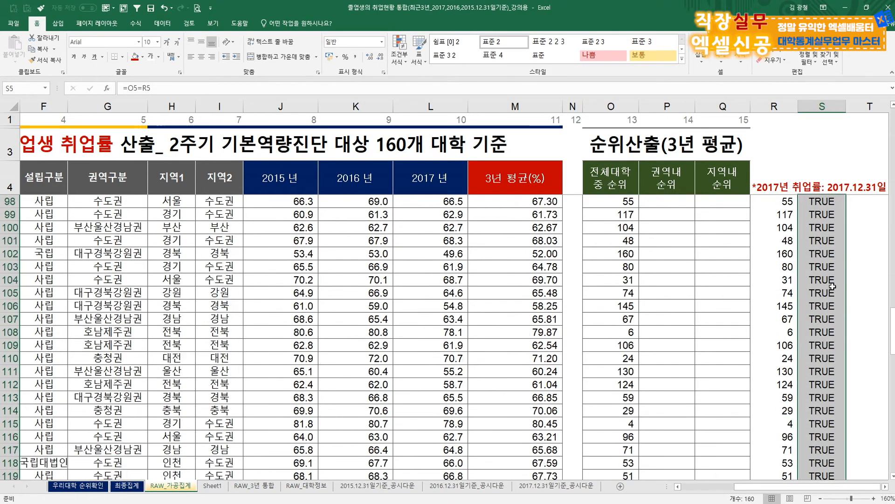
scroll(833, 280, "up", 5)
scroll(833, 280, "up", 20)
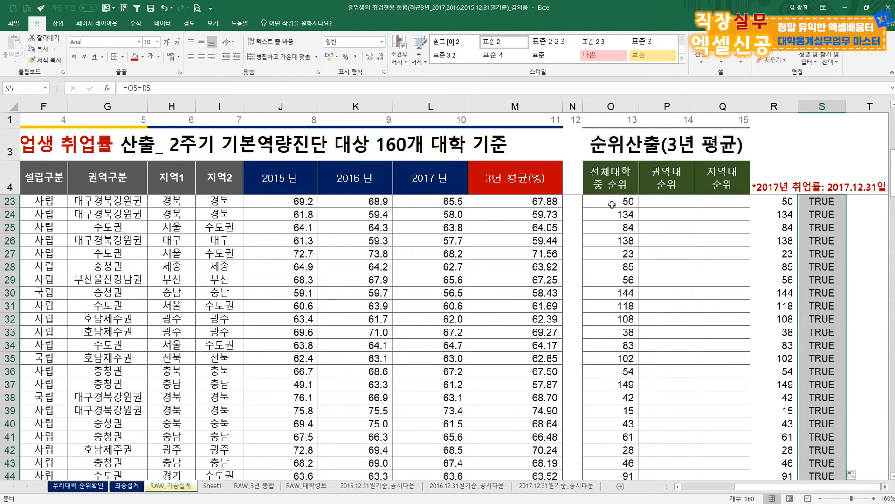
left_click(615, 206)
scroll(620, 220, "up", 6)
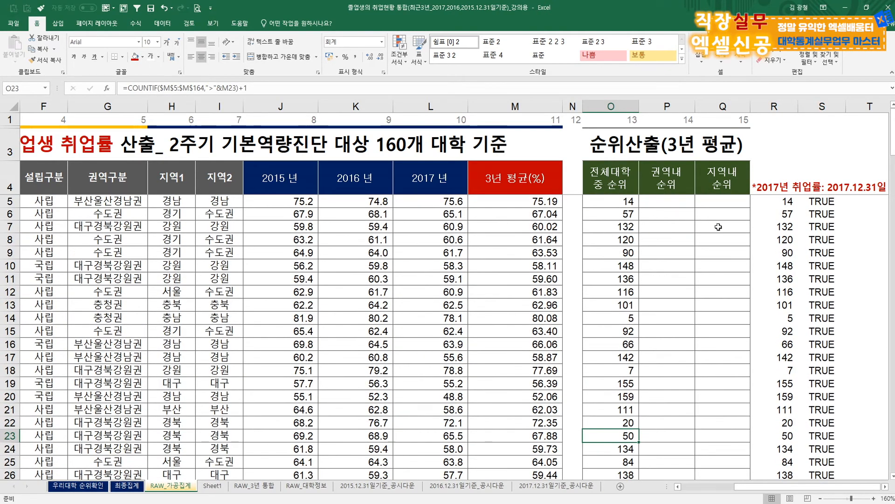
Delete the RANK and comparison check formulas in R5:S164.
left_click(783, 201)
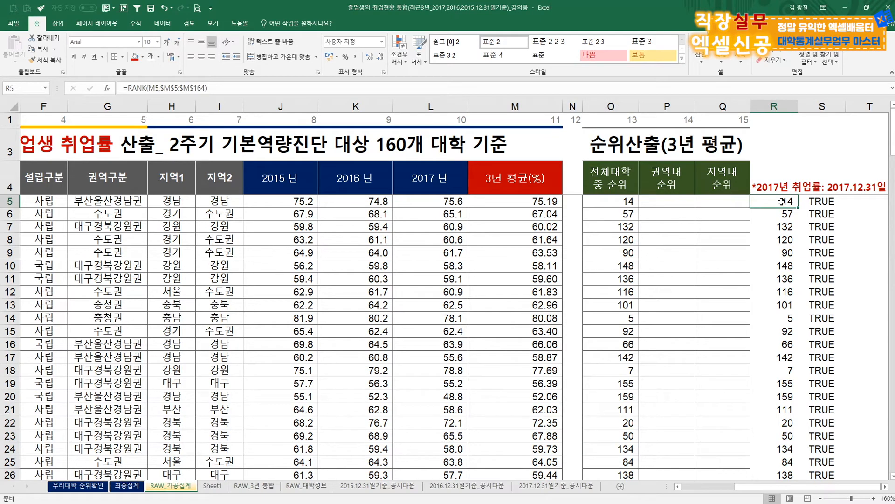
key("shift+Right")
key("ctrl+shift+Down")
key("Delete")
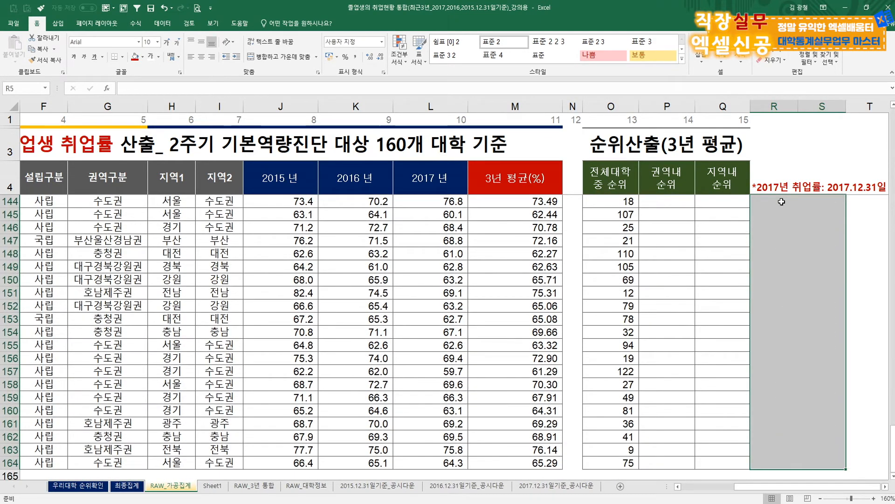
Examine the overall, zone and regional rank columns alongside the 권역구분 and 지역1 columns that define each ranking group.
left_click(616, 177)
key("Down")
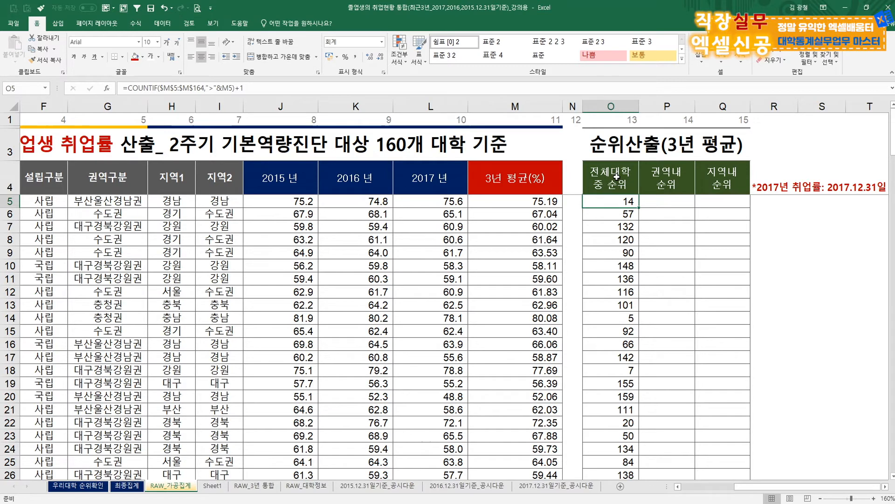
key("Right")
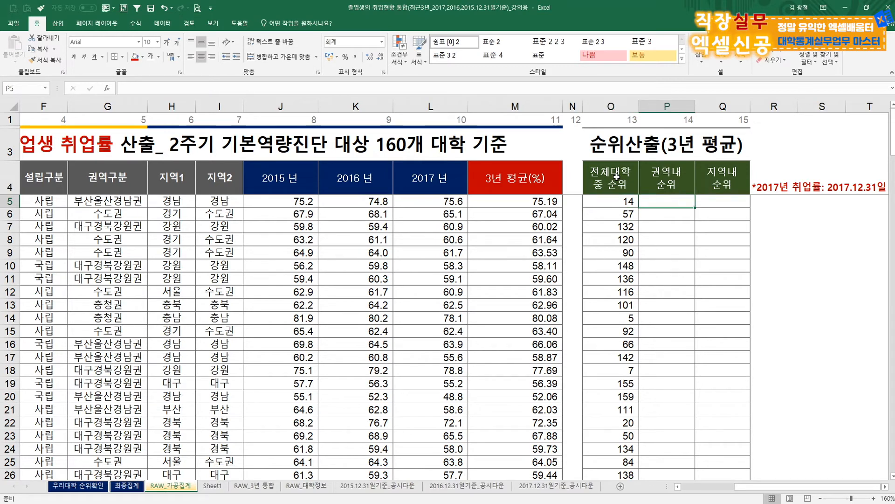
key("Up")
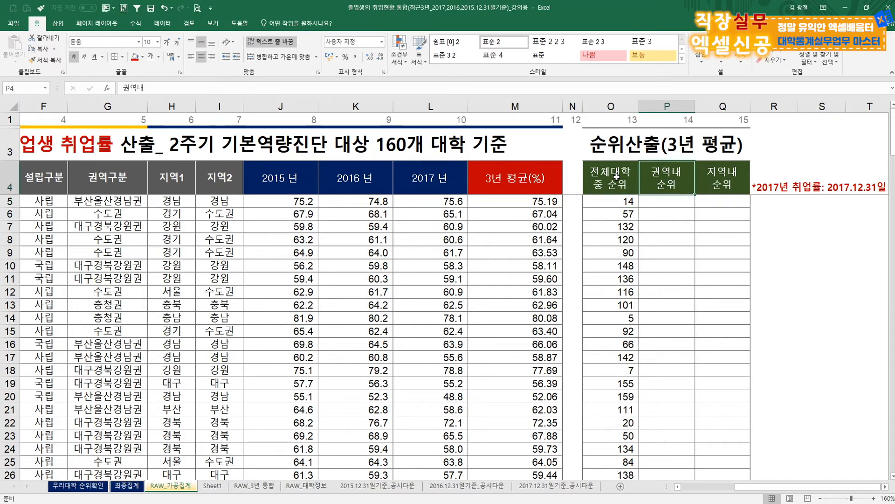
key("Right")
key("Down")
key("Left")
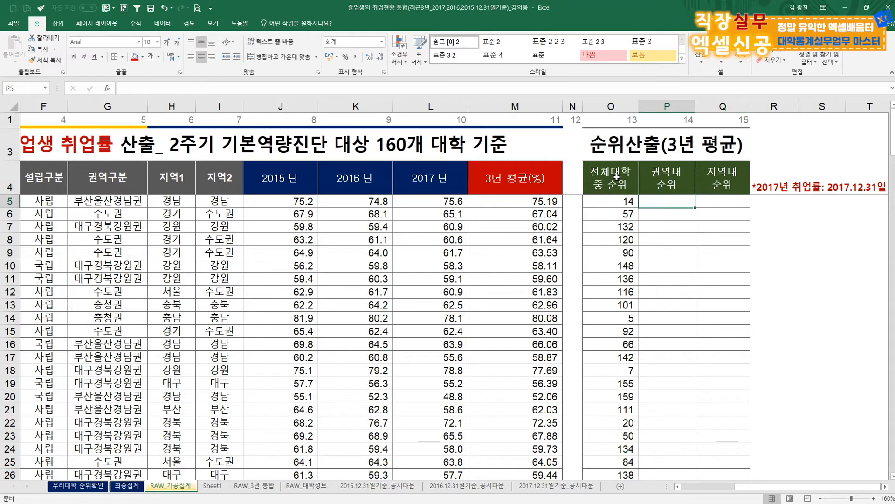
left_click(112, 186)
left_click(114, 201)
left_click(713, 177)
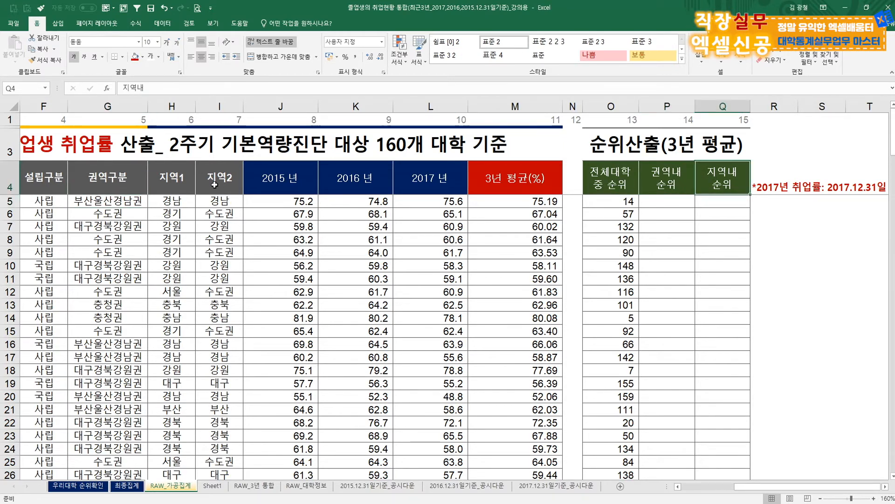
left_click(177, 181)
left_click(173, 201)
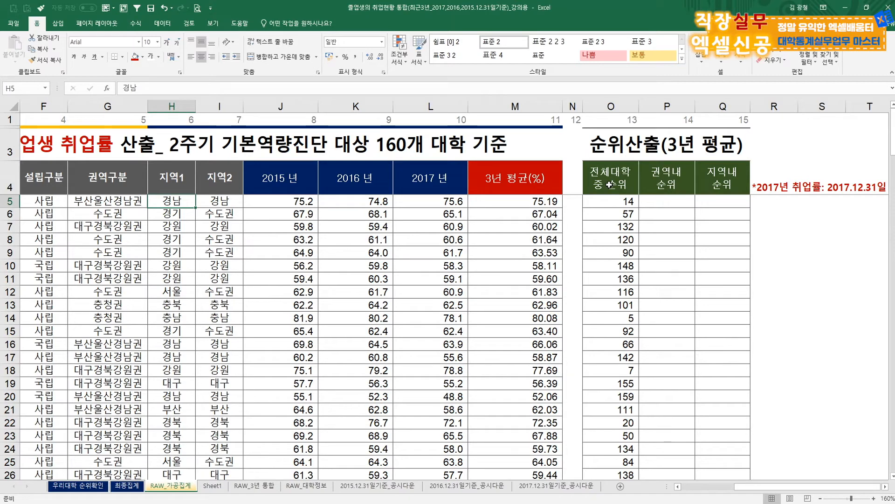
left_click(609, 203)
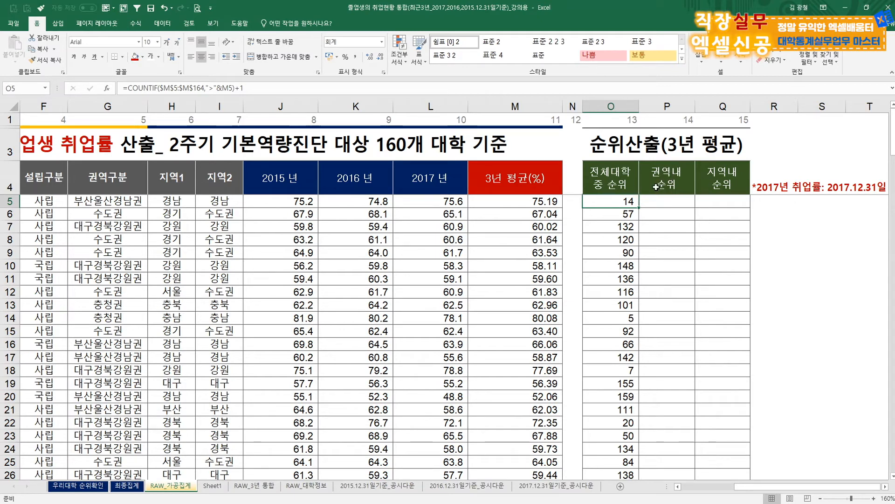
left_click(118, 182)
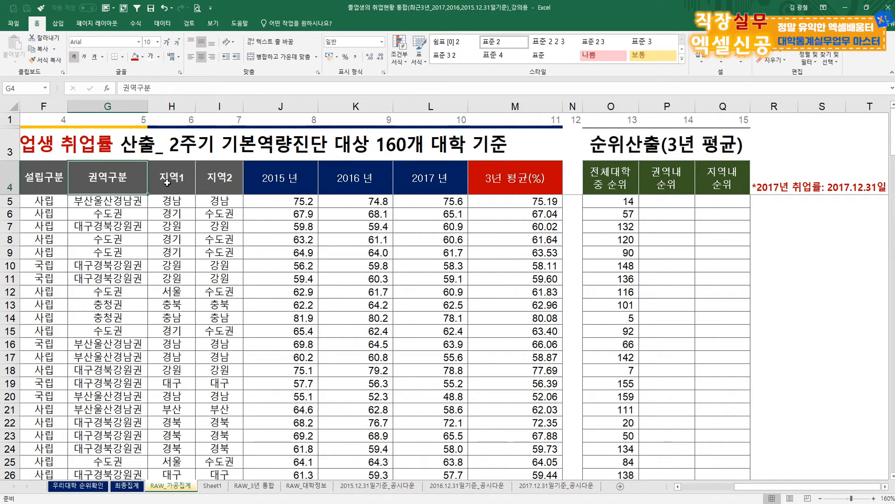
left_click(106, 202)
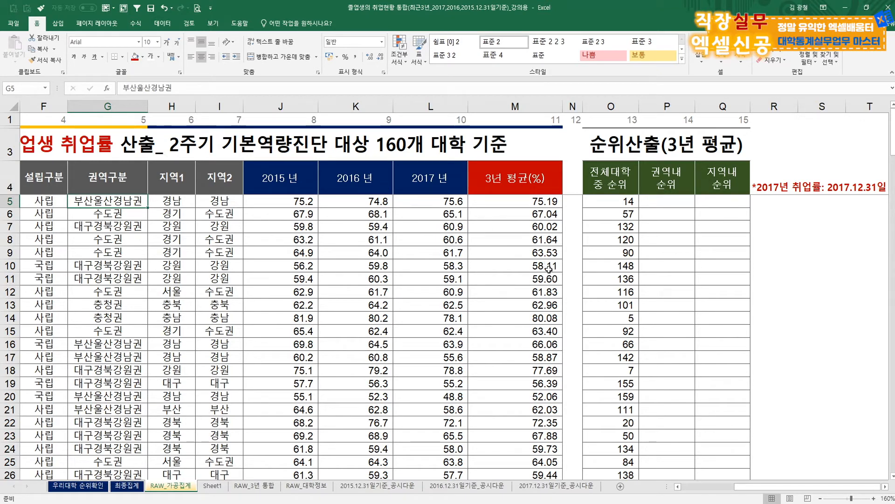
Start a COUNTIFS formula in P5, the first cell of the zone rank column.
left_click(663, 203)
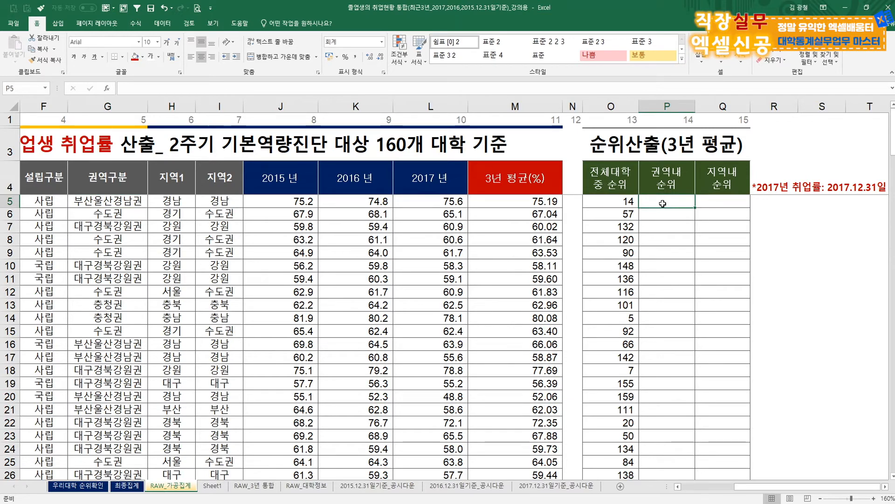
type("=cou")
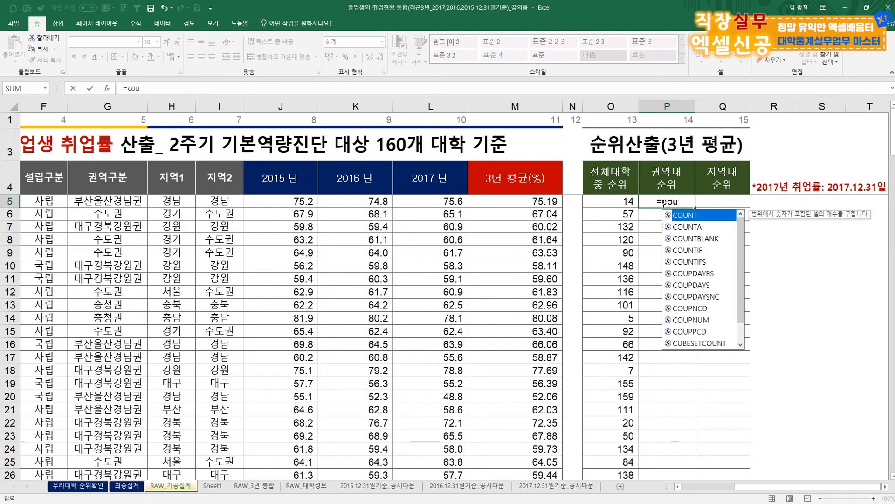
key("Down")
key("Down")
key("Down")
key("Down")
key("Tab")
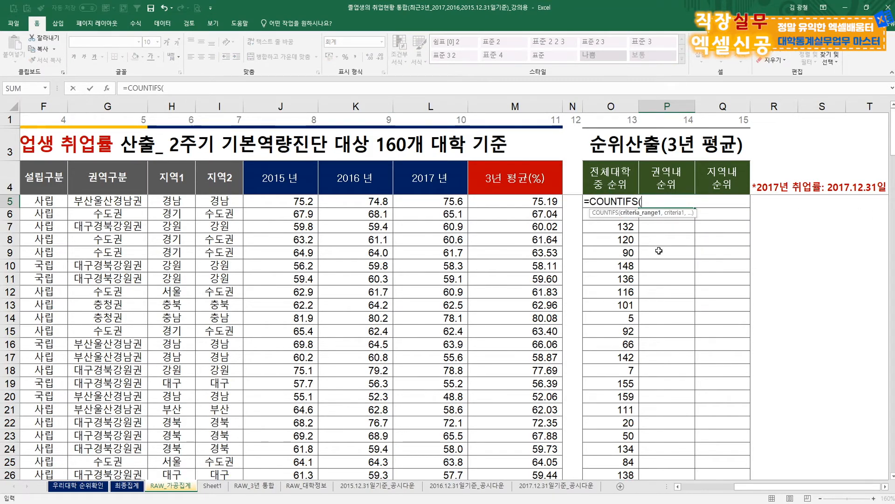
Give the COUNTIFS formula its first condition: zone range $G$5:$G$164 as an absolute reference, matched against G5.
left_click(121, 185)
key("Down")
key("ctrl+shift+Down")
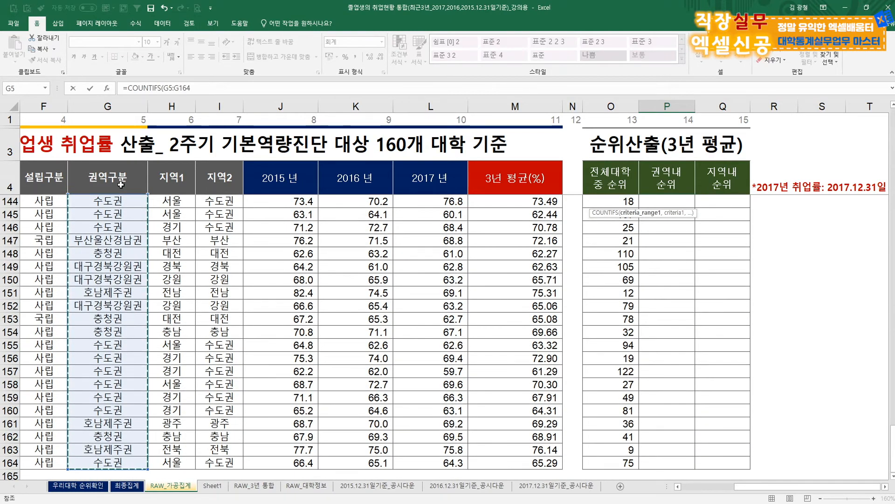
key("F4")
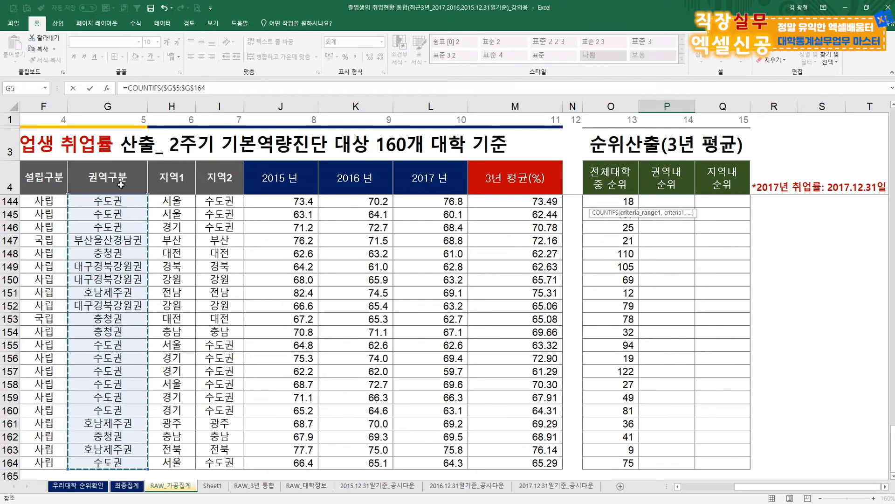
type(",")
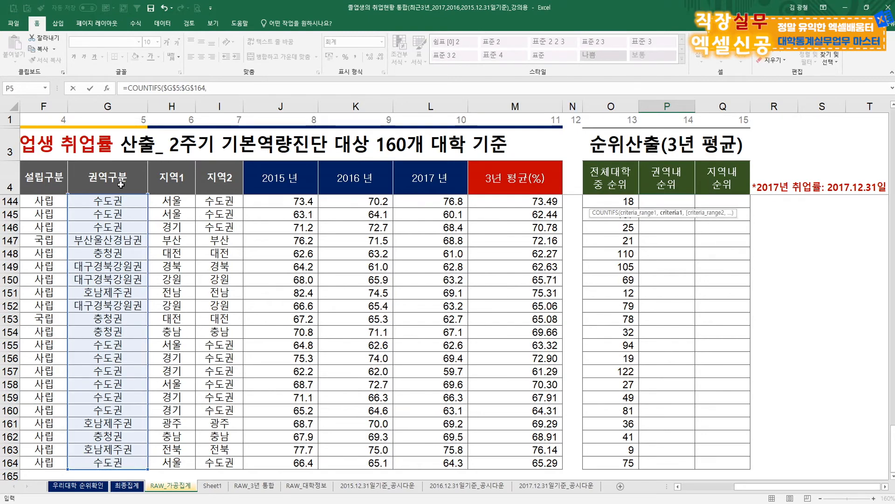
left_click_drag(892, 448, 893, 123)
left_click(99, 201)
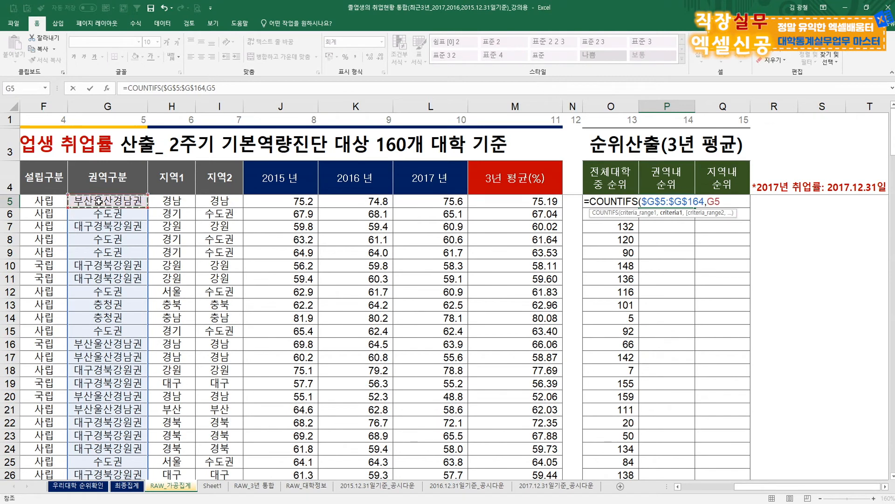
type(",")
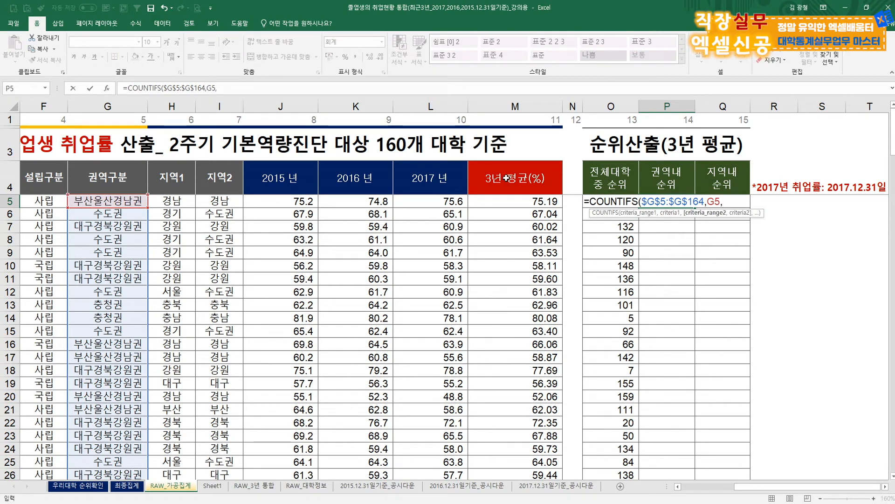
Add the second condition $M$5:$M$164,">"&M5 to the P5 formula, close it with )+1 and enter it.
left_click(522, 182)
key("Down")
key("ctrl+shift+Down")
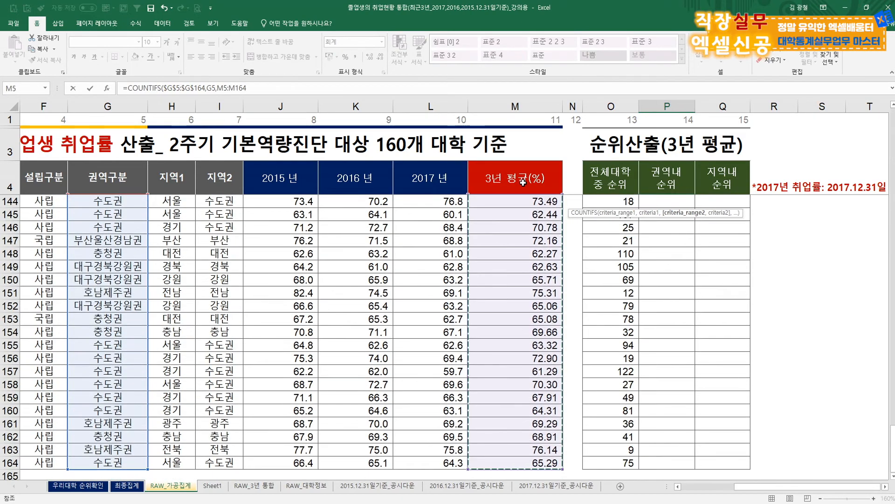
key("F4")
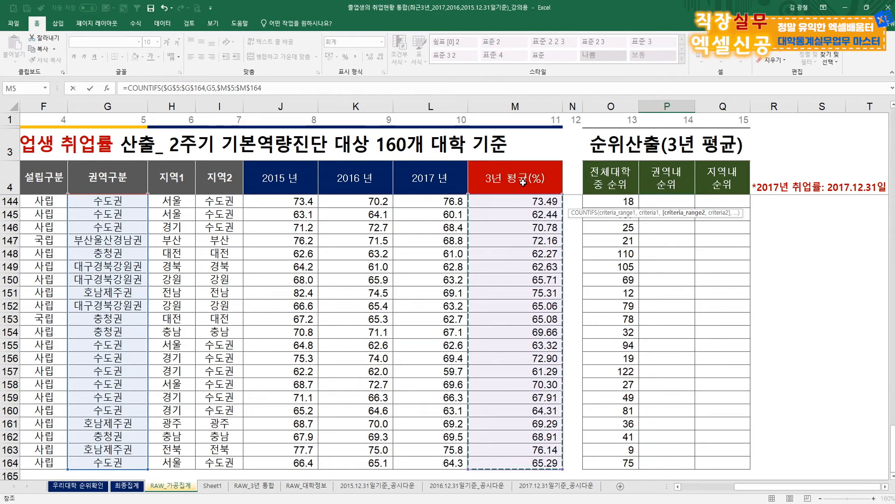
type(",")
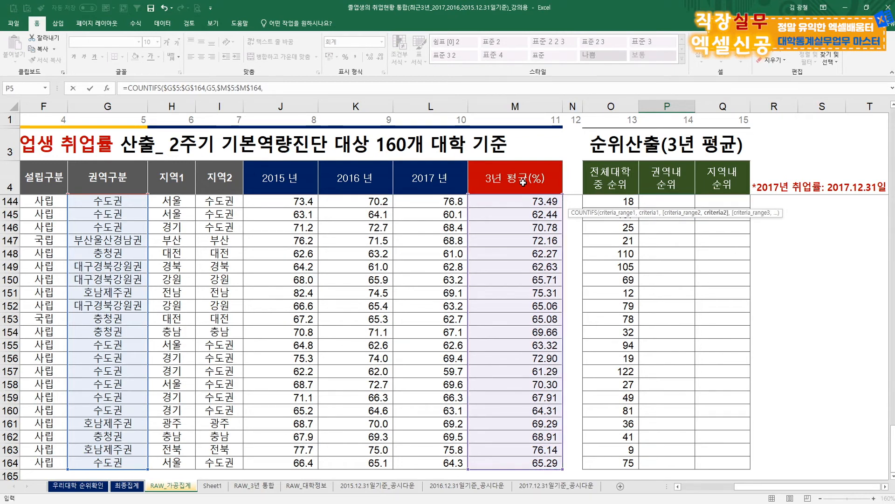
type("\">")
left_click_drag(893, 441, 874, 71)
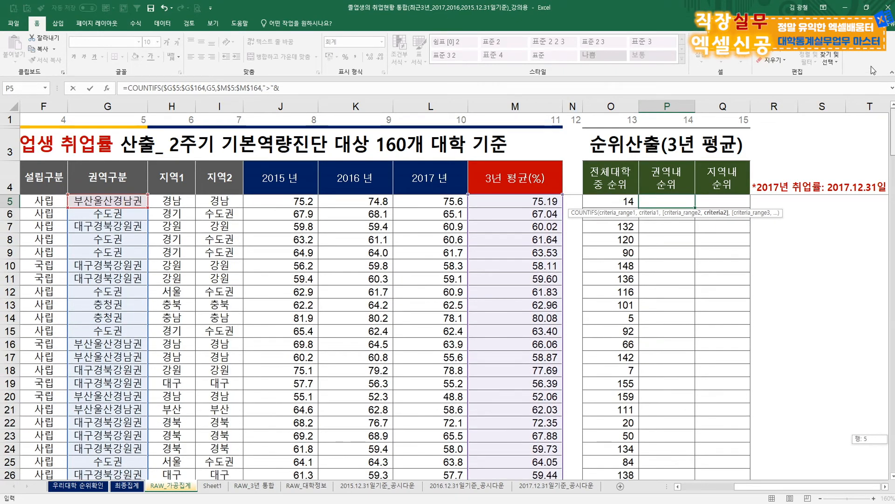
left_click(498, 200)
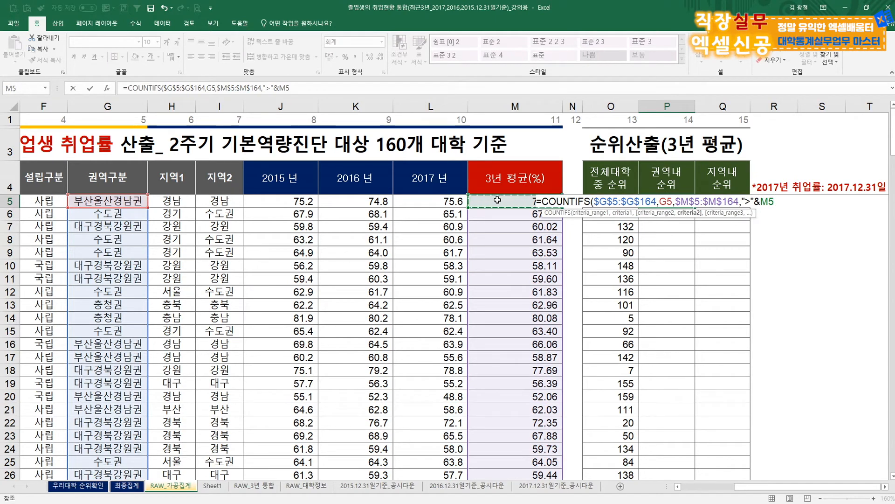
type(")+1")
key("ctrl+Return")
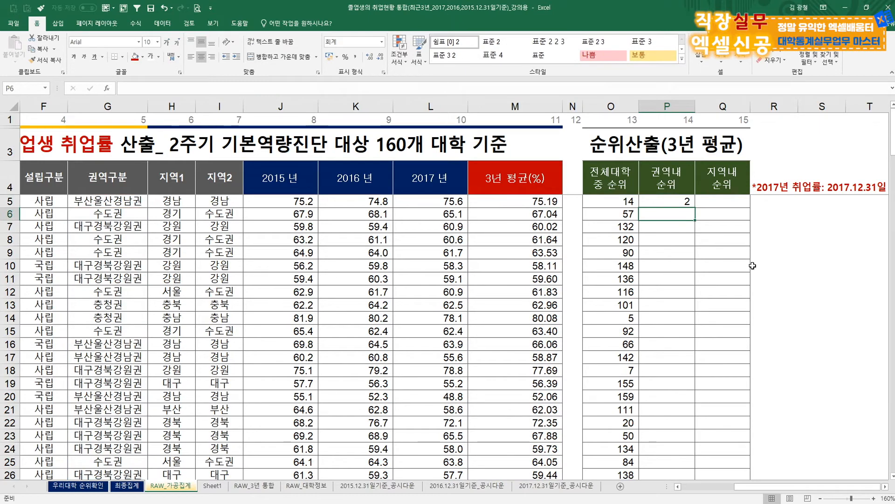
Copy the P5 formula's text and paste it into S10 as plain text with a leading apostrophe.
left_click_drag(341, 85, 123, 88)
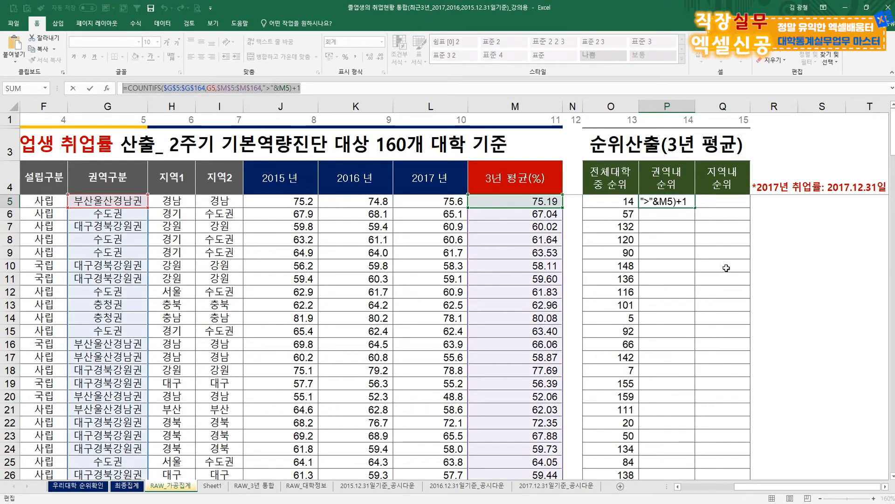
key("Escape")
left_click(783, 240)
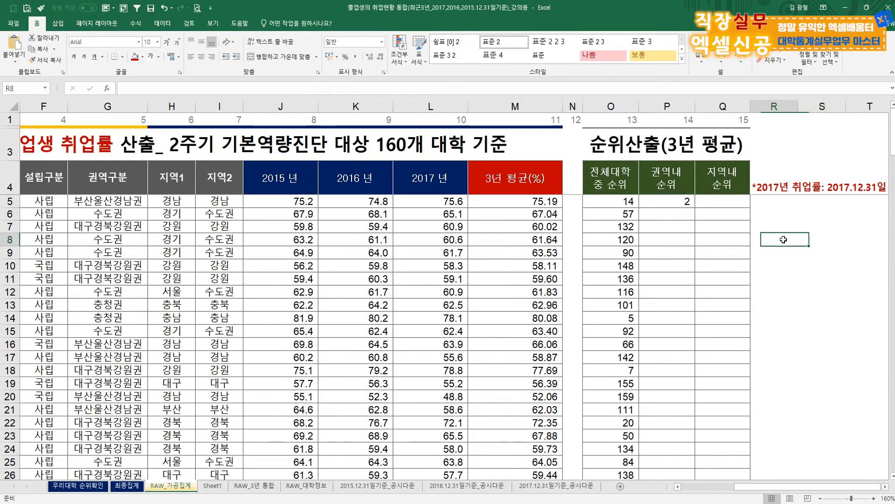
left_click(798, 270)
left_click(812, 265)
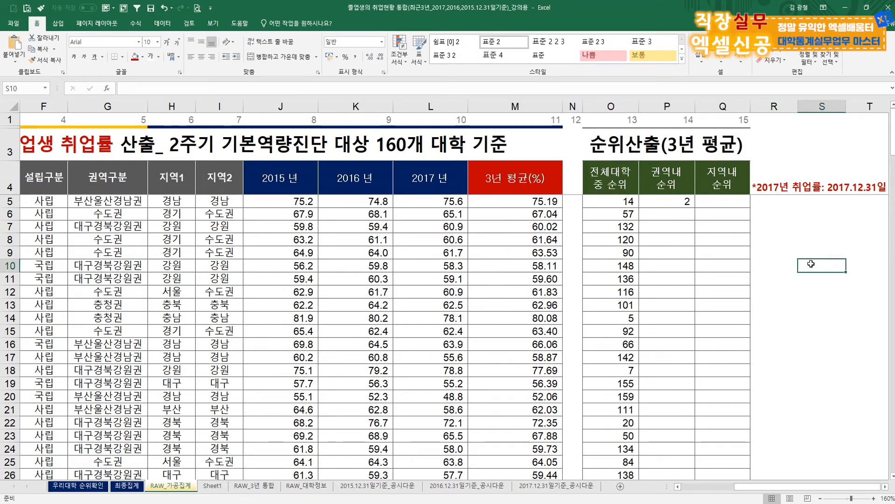
type("'")
key("ctrl+v")
key("Return")
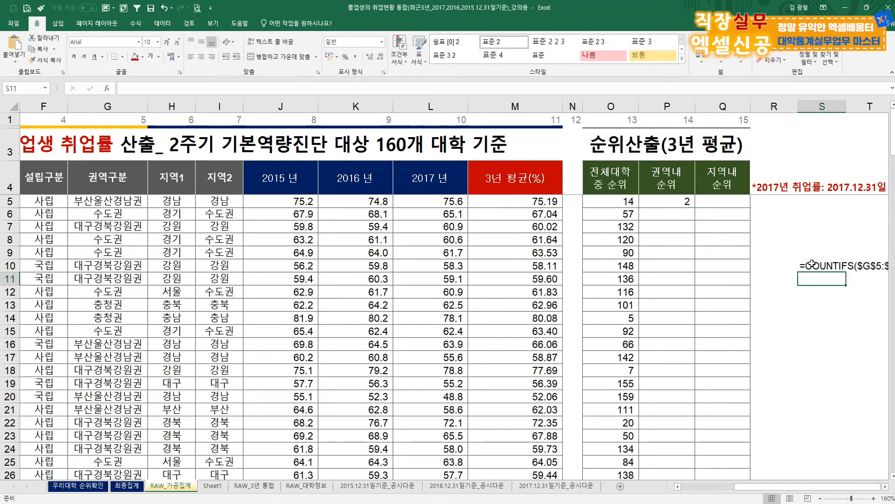
Enlarge the formula text in S10 to font size 18.
left_click_drag(853, 489, 853, 490)
left_click(885, 486)
left_click(885, 486)
left_click(885, 486)
left_click(885, 486)
left_click(583, 263)
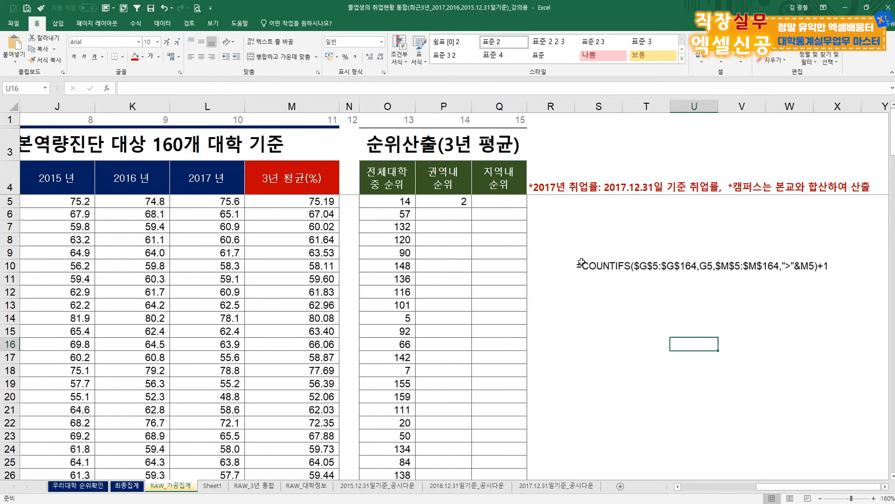
left_click(159, 42)
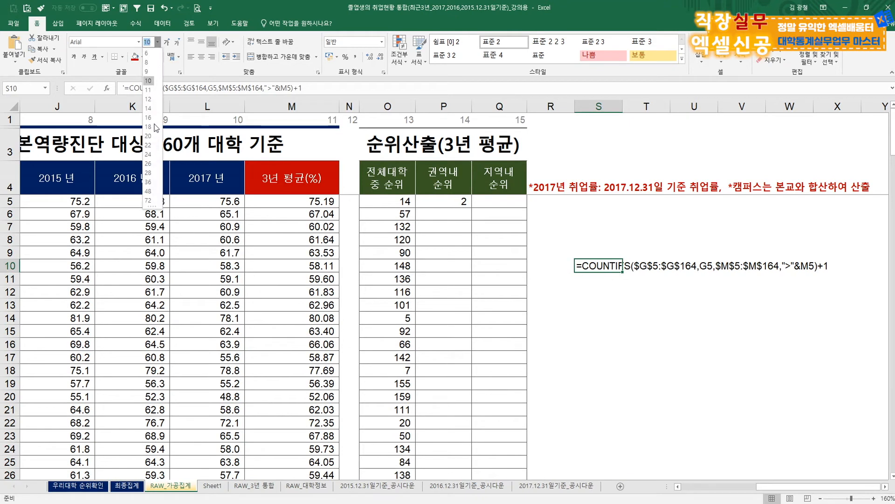
left_click(148, 127)
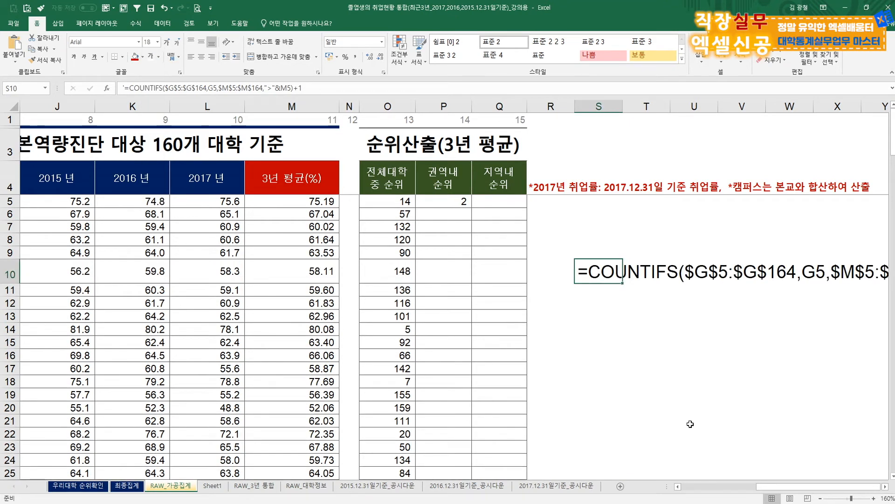
Narrow the empty column R between the ranking table and the enlarged formula text, and show the whole formula.
left_click(590, 341)
left_click_drag(575, 106, 547, 107)
left_click(714, 394)
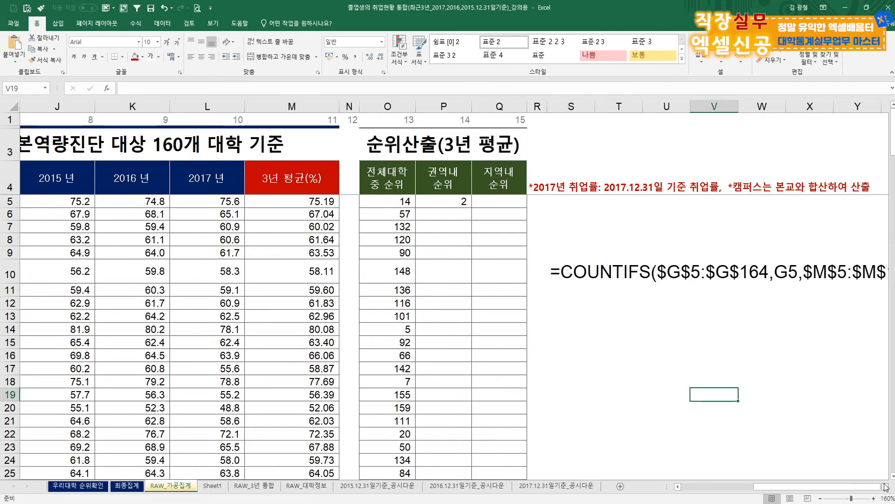
left_click(885, 486)
left_click(885, 487)
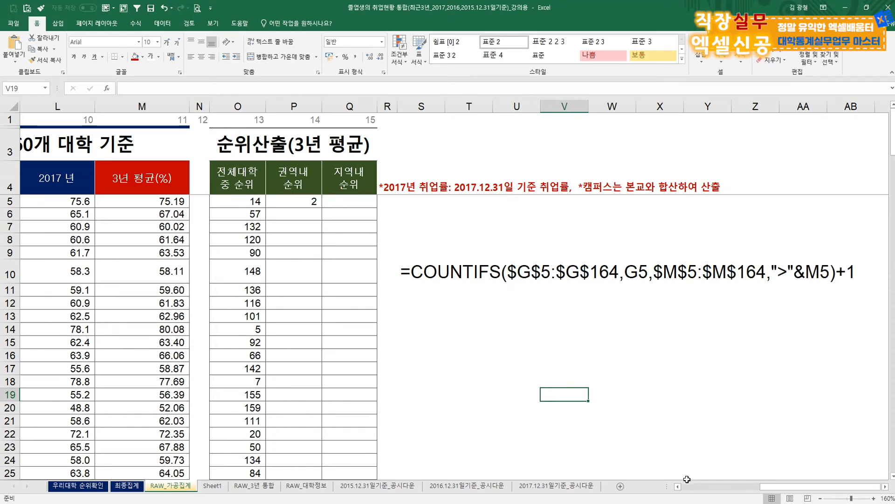
Fill the P5 zone-rank formula down the 권역내 순위 column through row 164.
left_click_drag(776, 488, 687, 485)
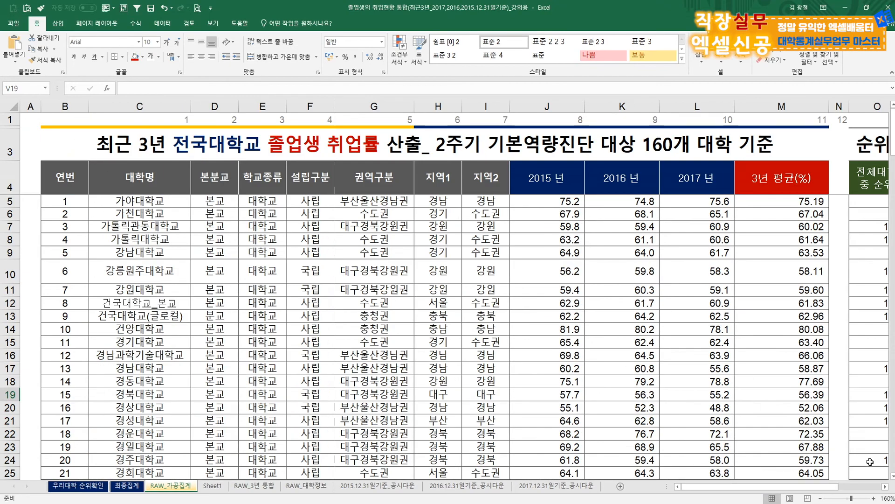
left_click(884, 486)
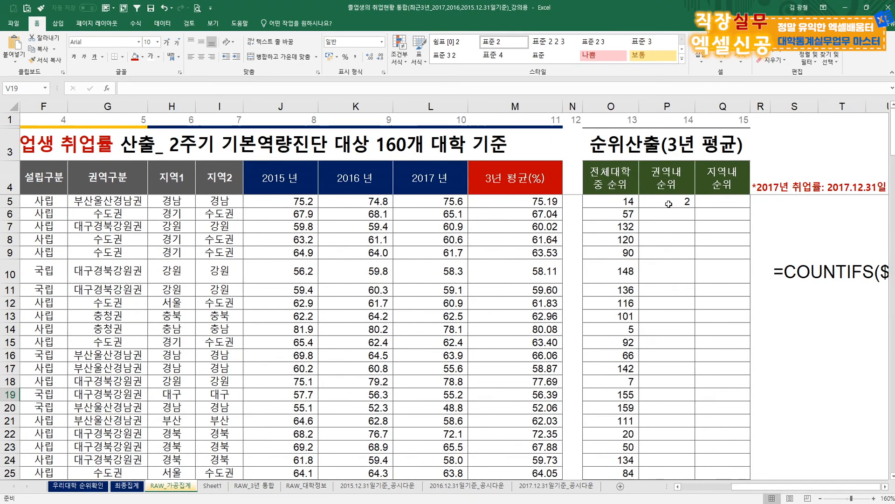
left_click(667, 201)
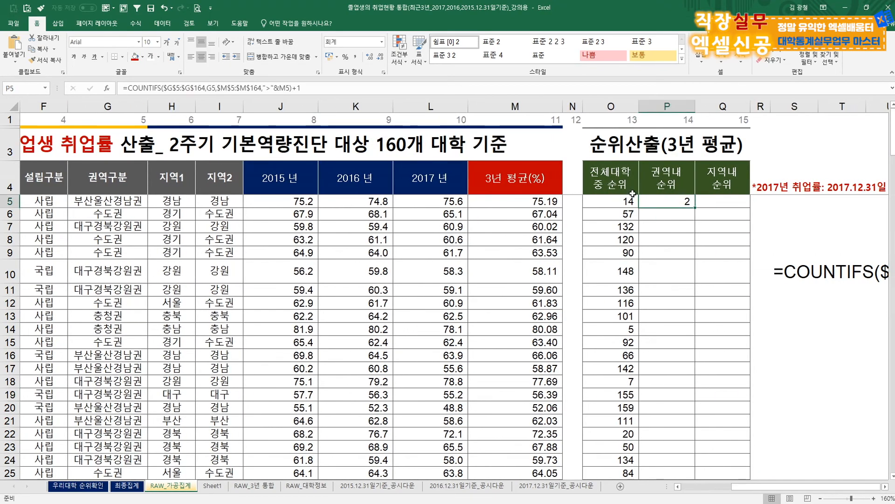
double_click(695, 208)
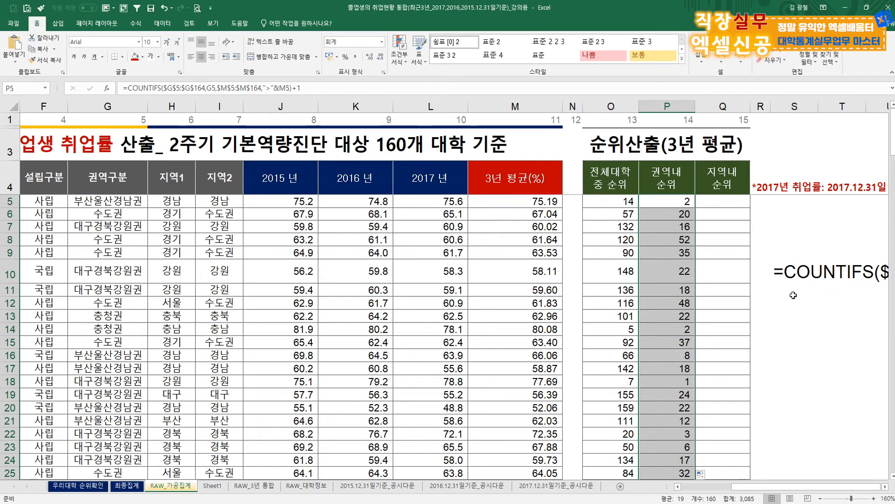
mouse_move(744, 486)
left_mouse_down()
mouse_move(716, 486)
mouse_move(732, 485)
left_mouse_up()
left_click(709, 274)
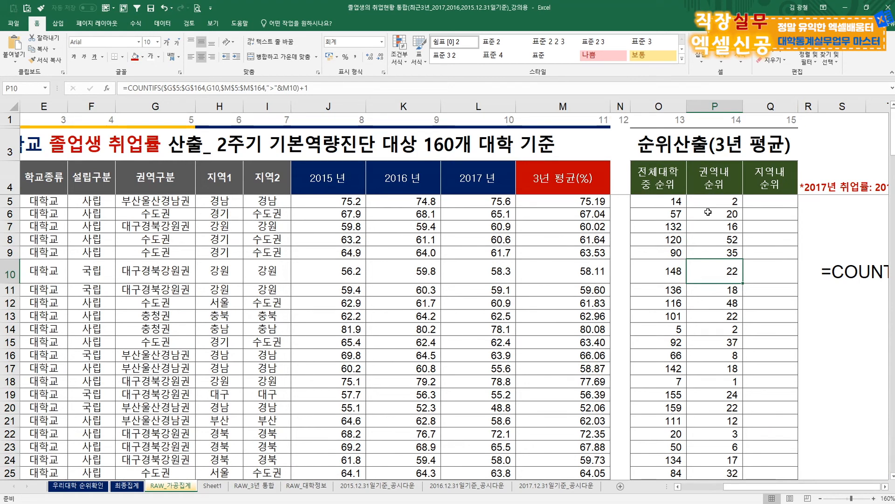
Begin a COUNTIFS formula in Q5, the first cell of the 지역내 순위 column.
left_click(699, 202)
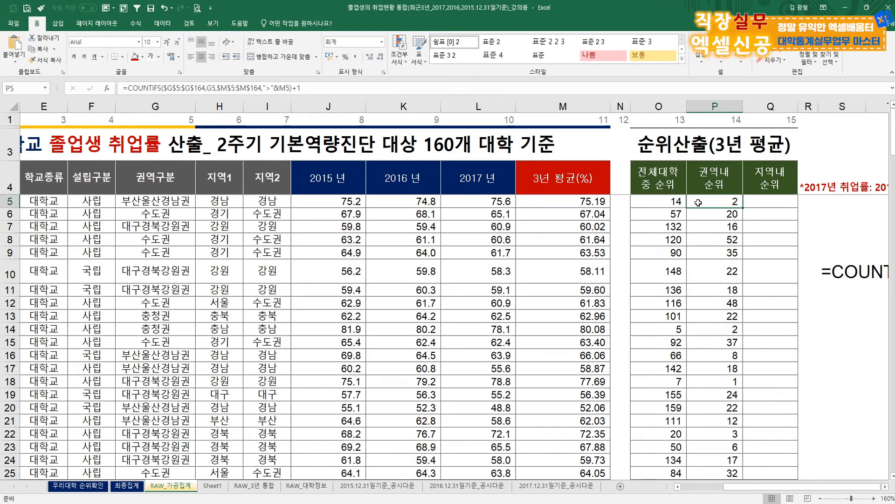
key("Right")
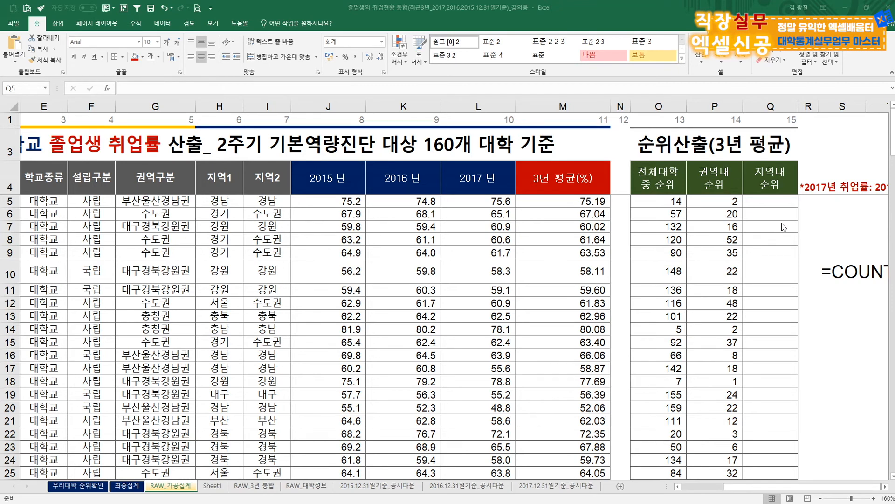
left_click(763, 205)
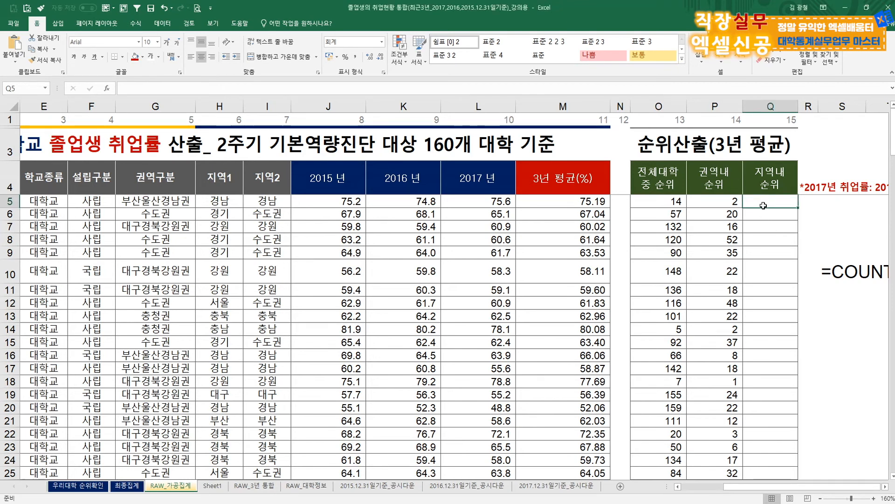
type("=")
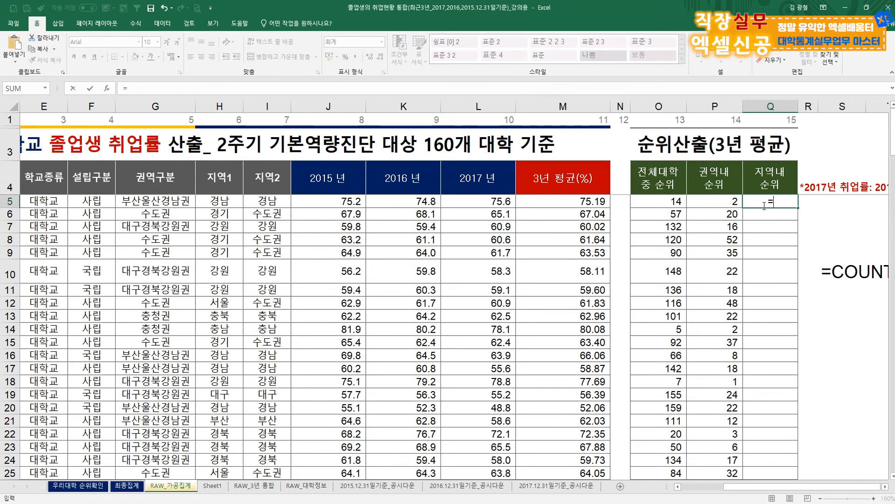
type("count")
key("Down")
key("Down")
key("Down")
key("Down")
key("Tab")
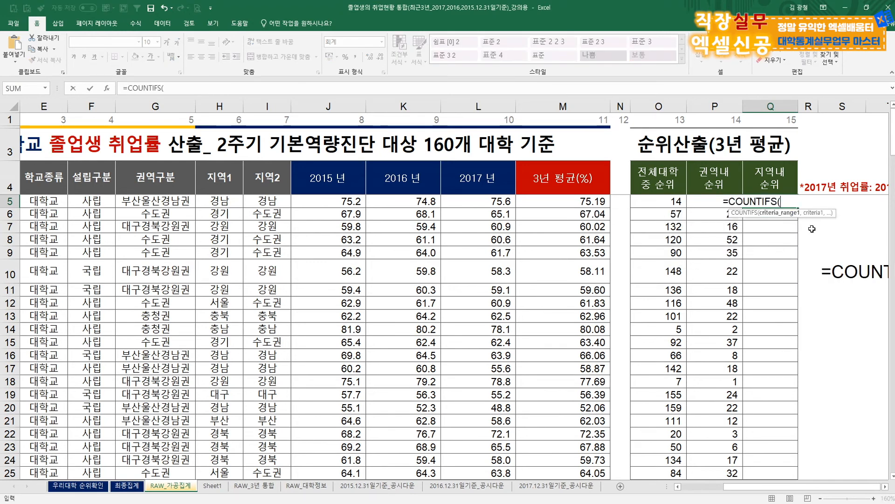
Add the first condition to the Q5 formula: absolute 지역1 range $H$5:$H$164 with criterion H5.
left_click(222, 178)
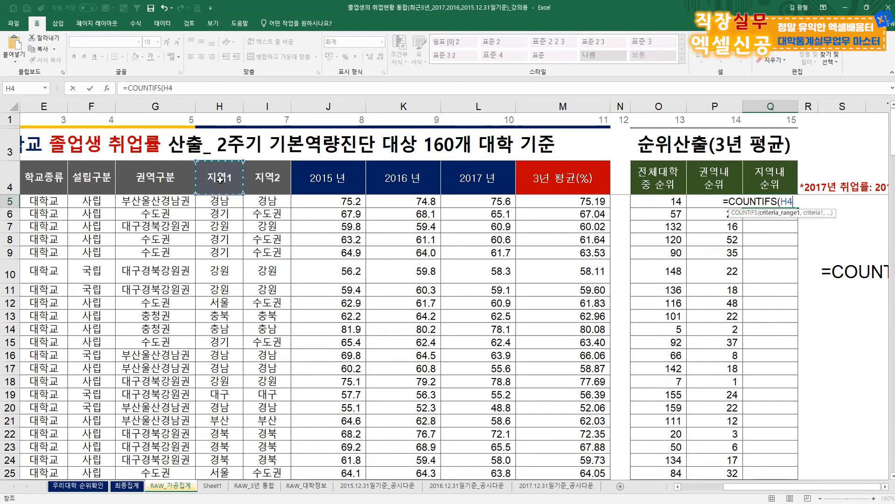
key("Down")
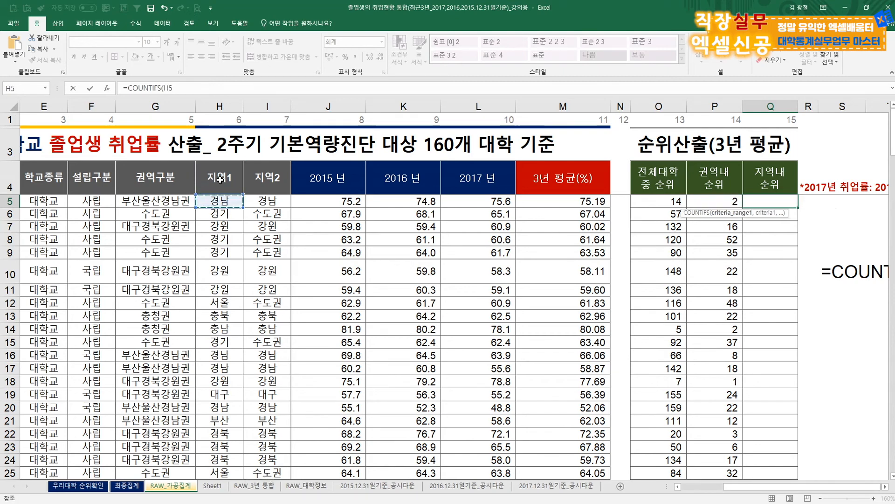
key("ctrl+shift+Down")
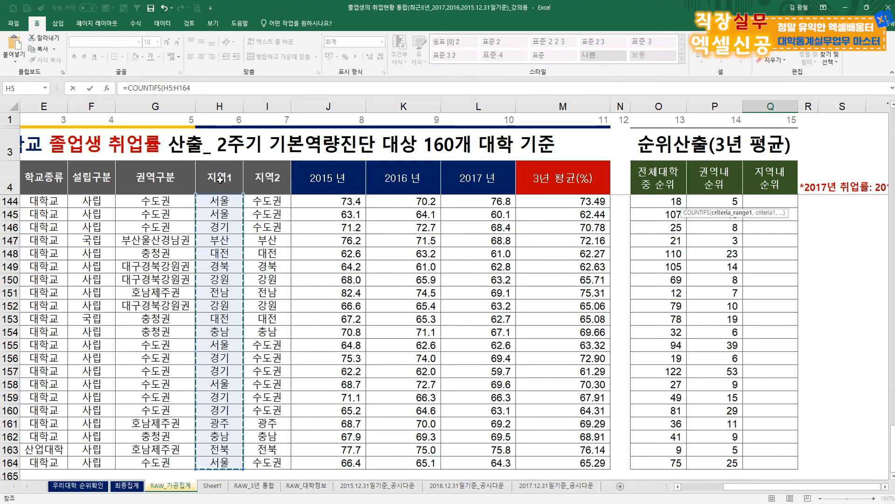
key("F4")
type(",")
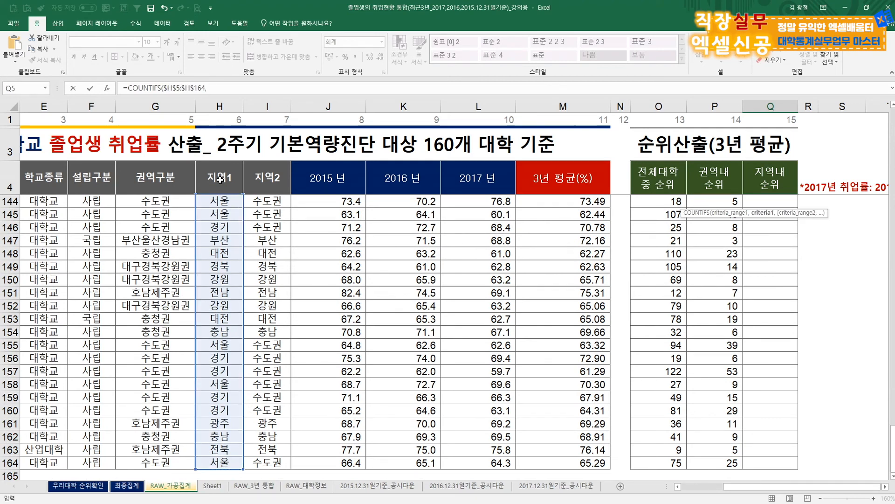
left_click_drag(890, 422, 891, 110)
left_click(214, 203)
type(",")
Add the absolute 3년 평균 range $M$5:$M$164 and the operator ">"& to the Q5 formula.
left_click(558, 184)
key("Down")
key("ctrl+shift+Down")
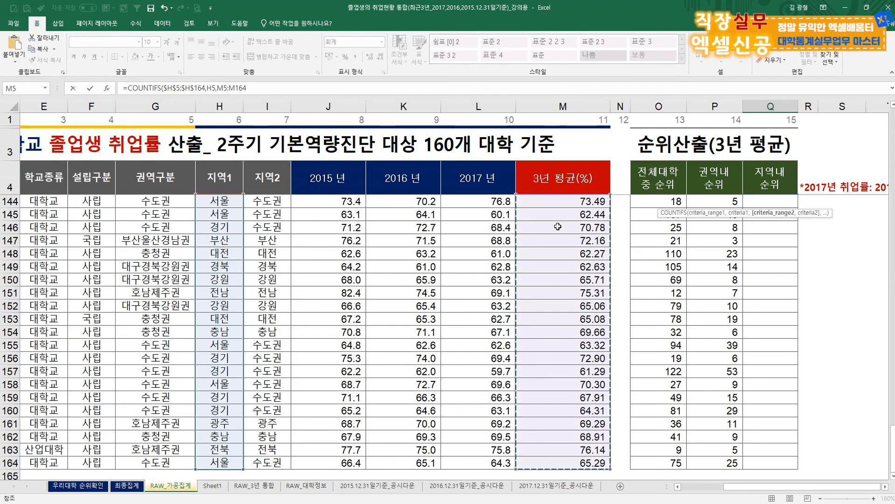
key("F4")
type(",\">\"&")
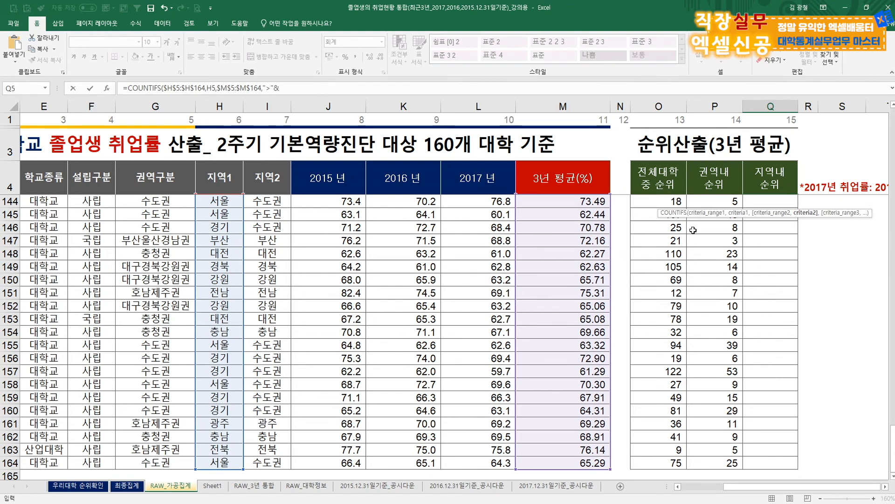
Complete the Q5 formula with M5)+1, enter it and fill it down the 지역내 순위 column through row 164.
left_click_drag(892, 447, 893, 130)
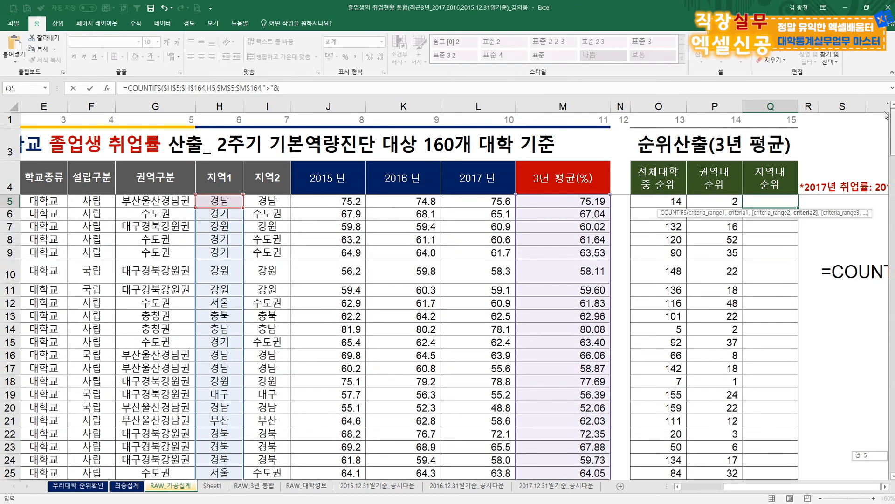
left_click(524, 202)
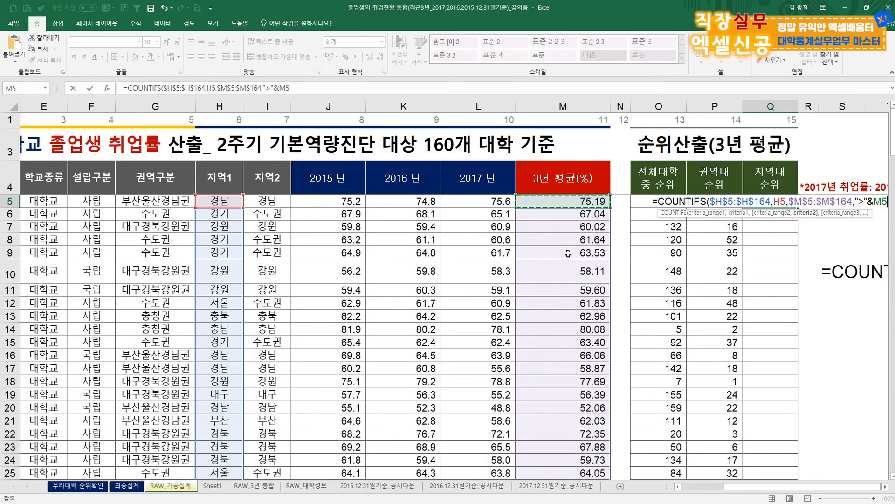
type(")+1")
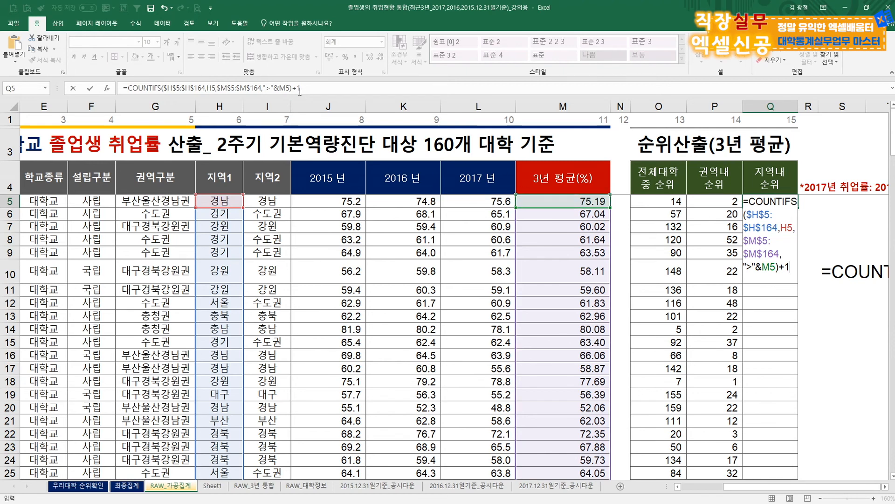
key("Return")
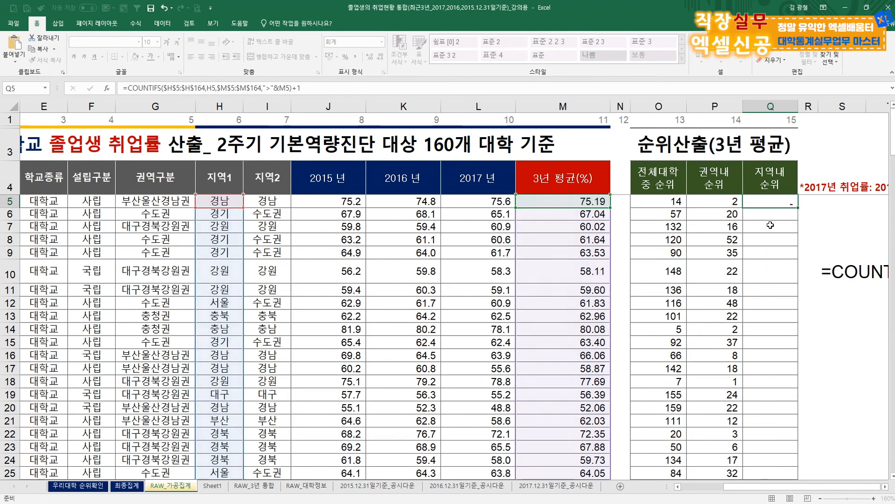
left_click(783, 204)
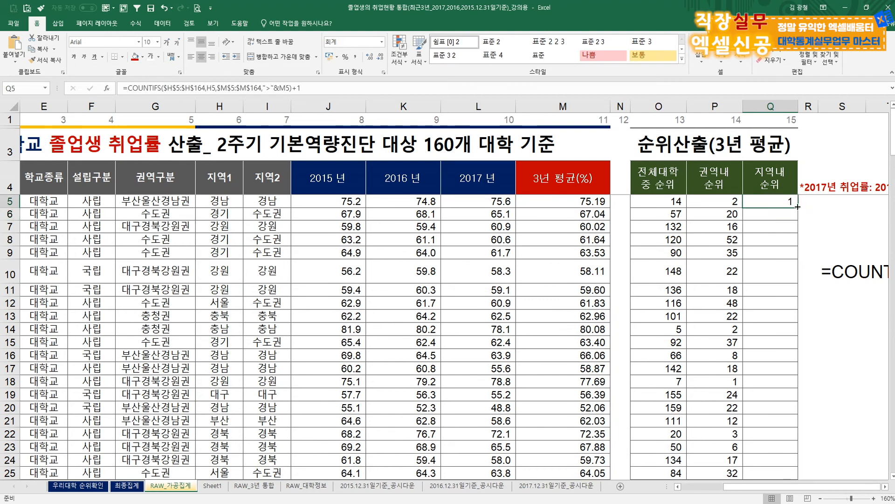
double_click(798, 207)
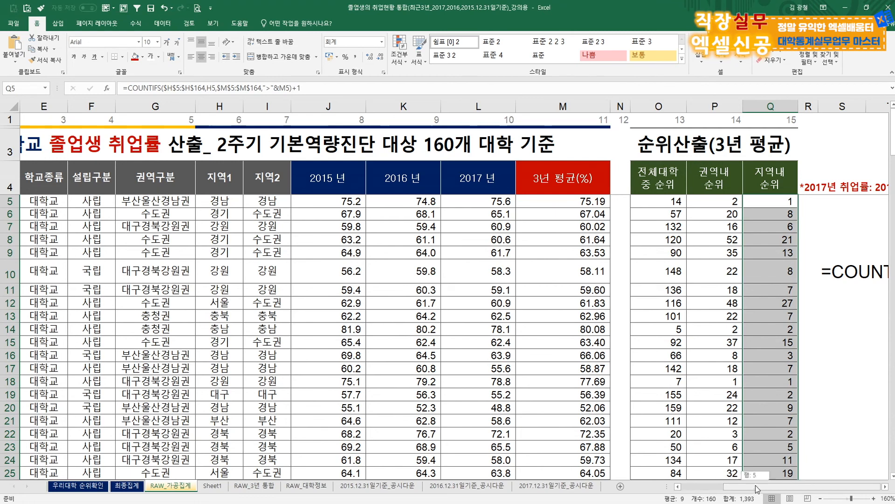
Review the universities' names and 지역1 regions against their ranks in the 지역내 순위 column.
scroll(755, 473, "left", 3)
left_click(183, 213)
key("Down")
key("Down")
key("Down")
key("Down")
key("Down")
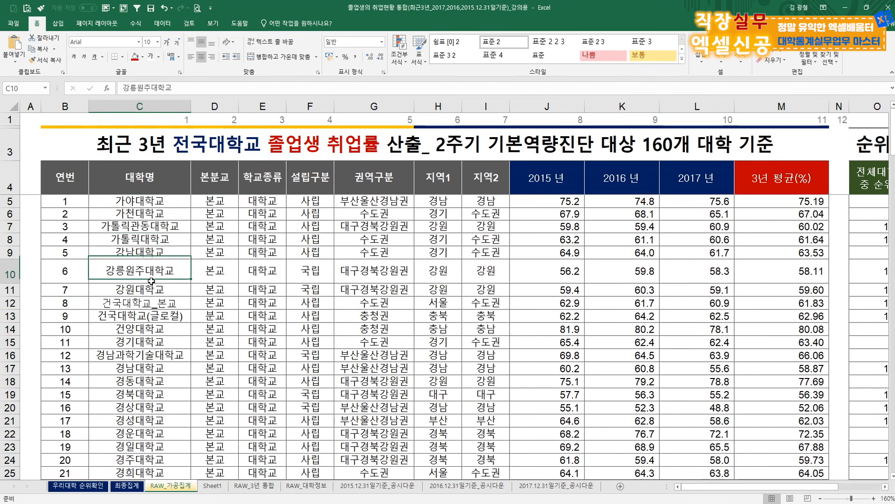
left_click(429, 205)
left_click(439, 226)
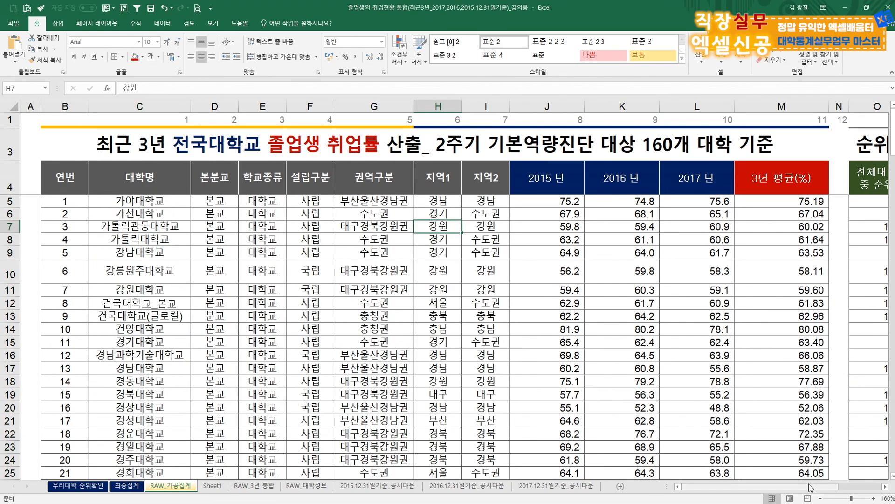
left_click_drag(800, 487, 872, 488)
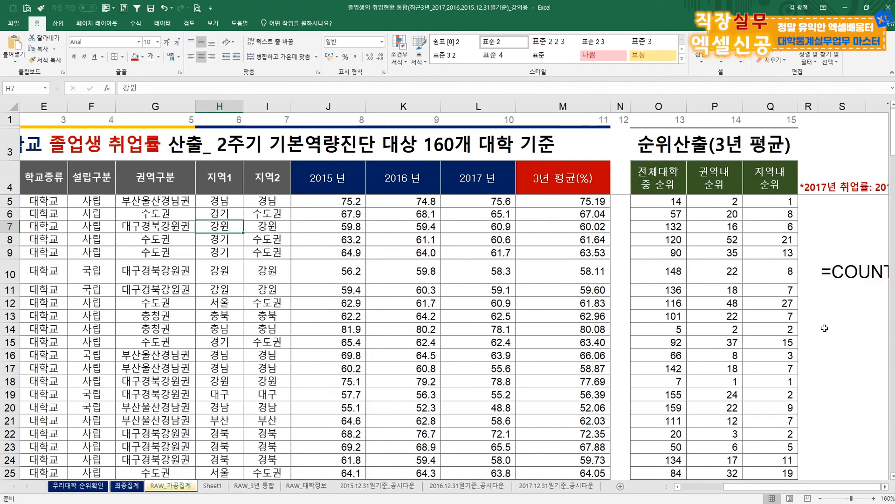
left_click(767, 200)
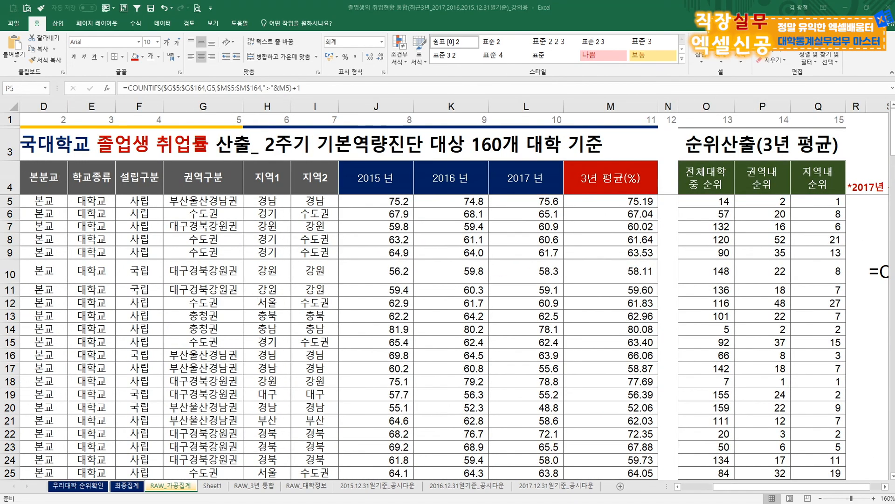